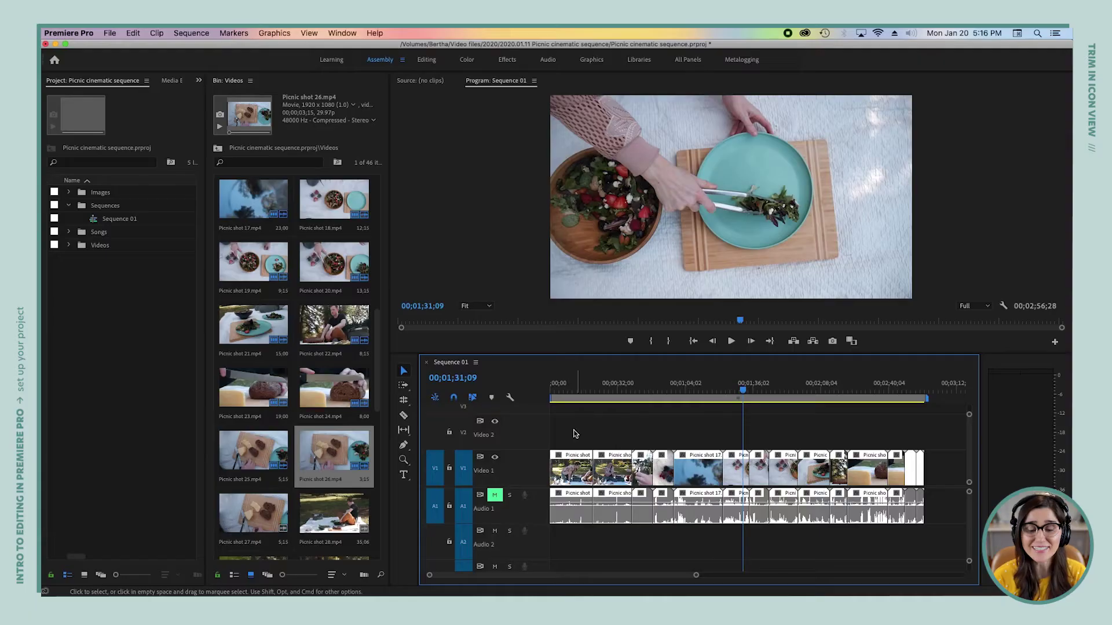
Delete all the clips from the Sequence 01 timeline.
{"action": "left_click_drag", "start_coordinate": [869, 524], "coordinate": [946, 528]}
{"action": "key", "text": "Delete"}
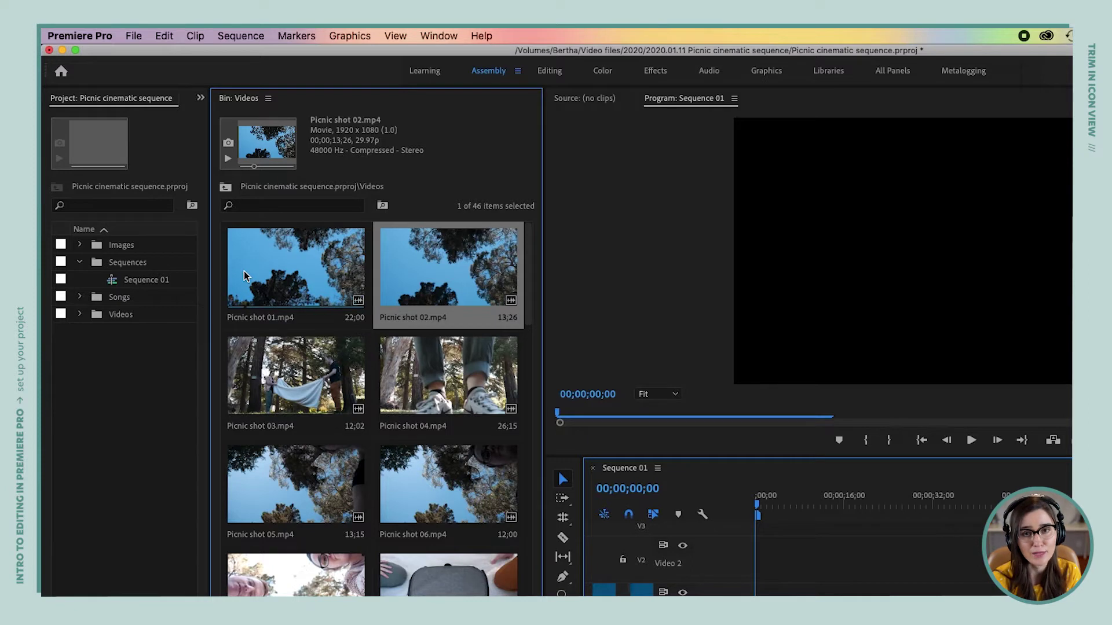
Clear the bin selection and preview Picnic shot 02.mp4 on its thumbnail.
{"action": "key", "text": "super+shift+a"}
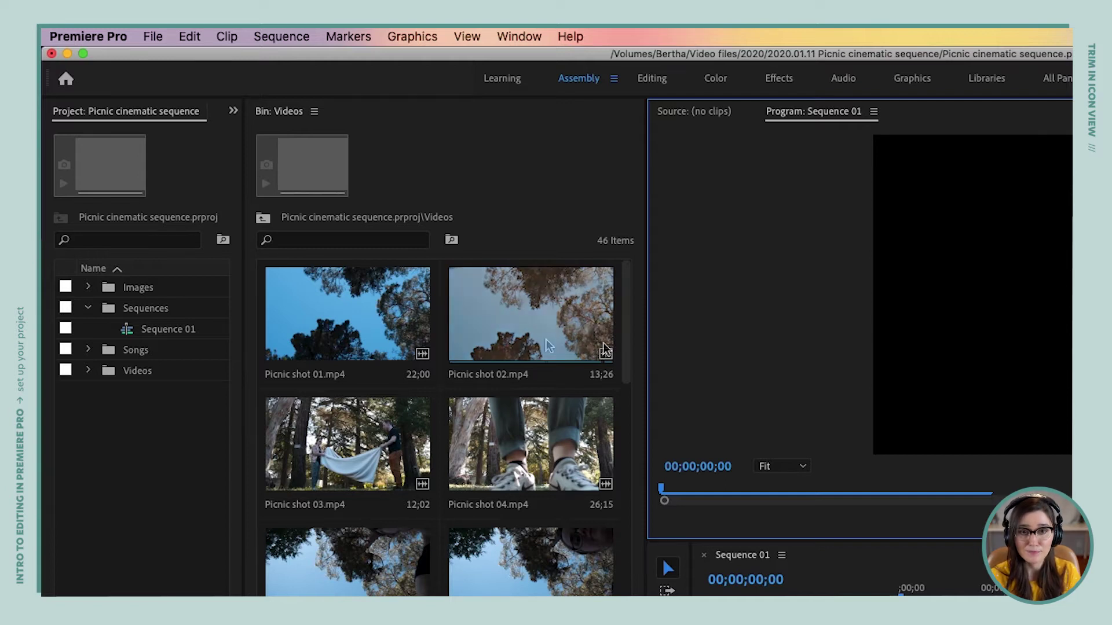
{"action": "left_click", "coordinate": [539, 309]}
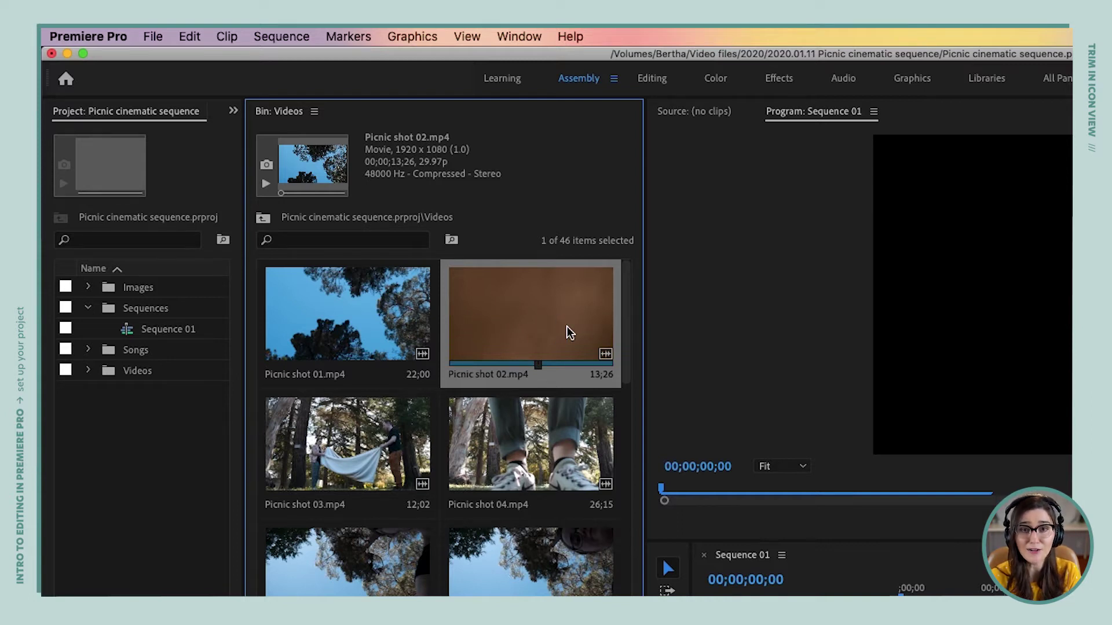
{"action": "key", "text": "space"}
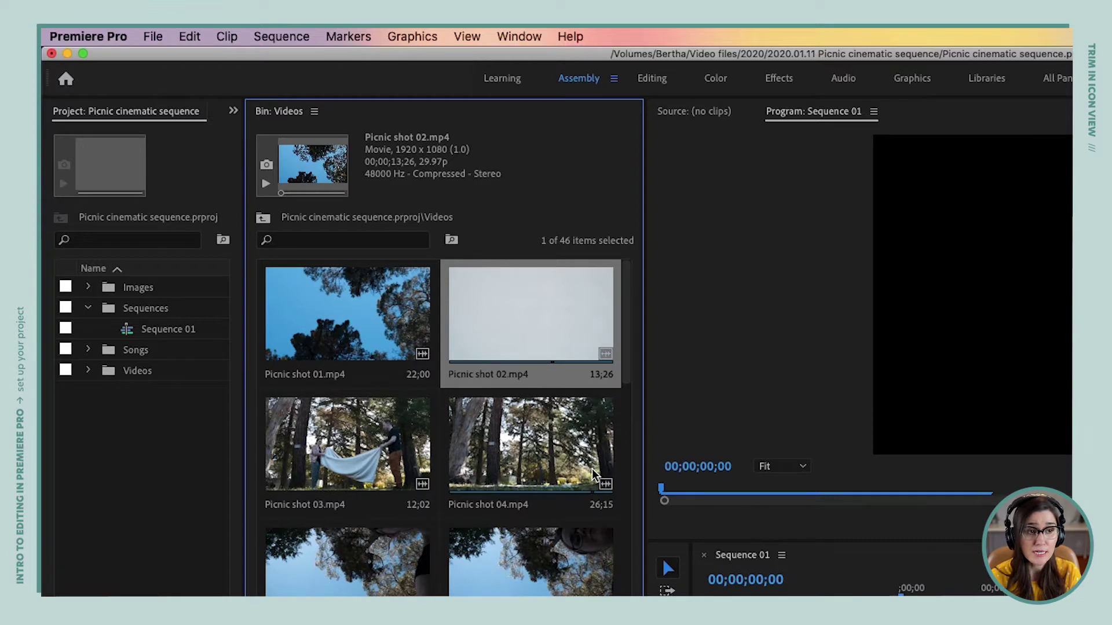
Deselect everything in the Videos bin and trim Picnic shot 02.mp4 to 2;27 with an in point and an out point.
{"action": "left_click", "coordinate": [187, 35]}
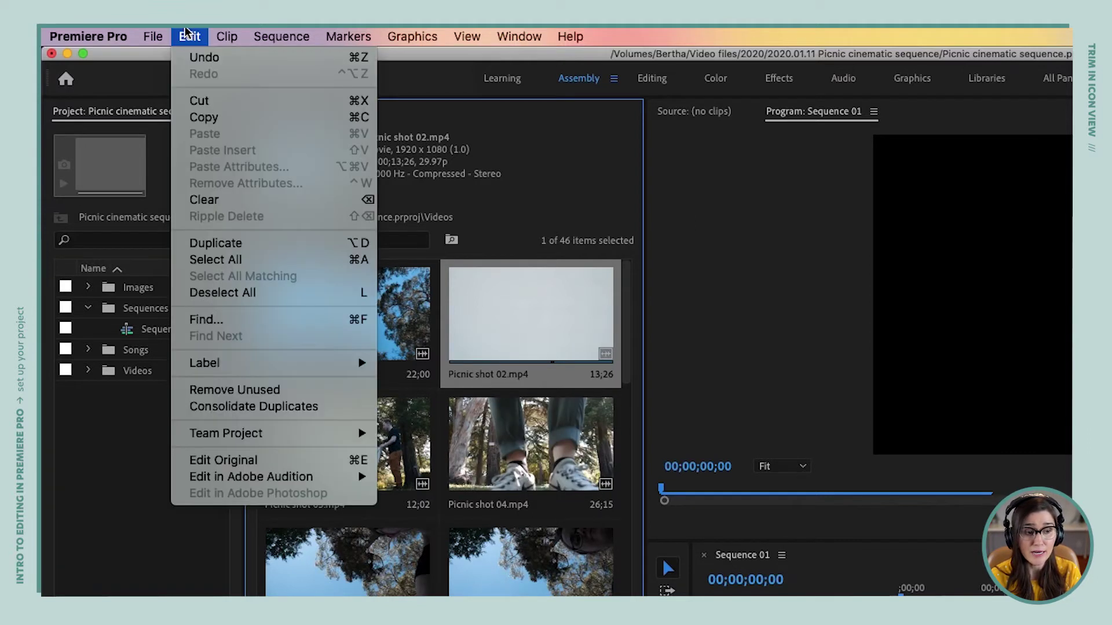
{"action": "left_click", "coordinate": [297, 291]}
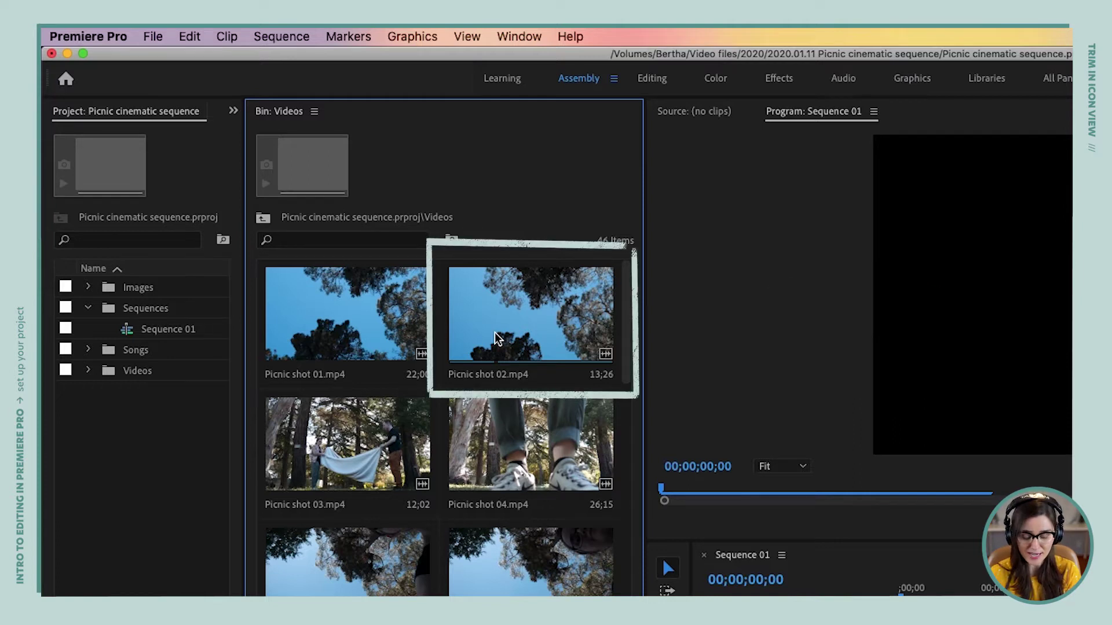
{"action": "key", "text": "i"}
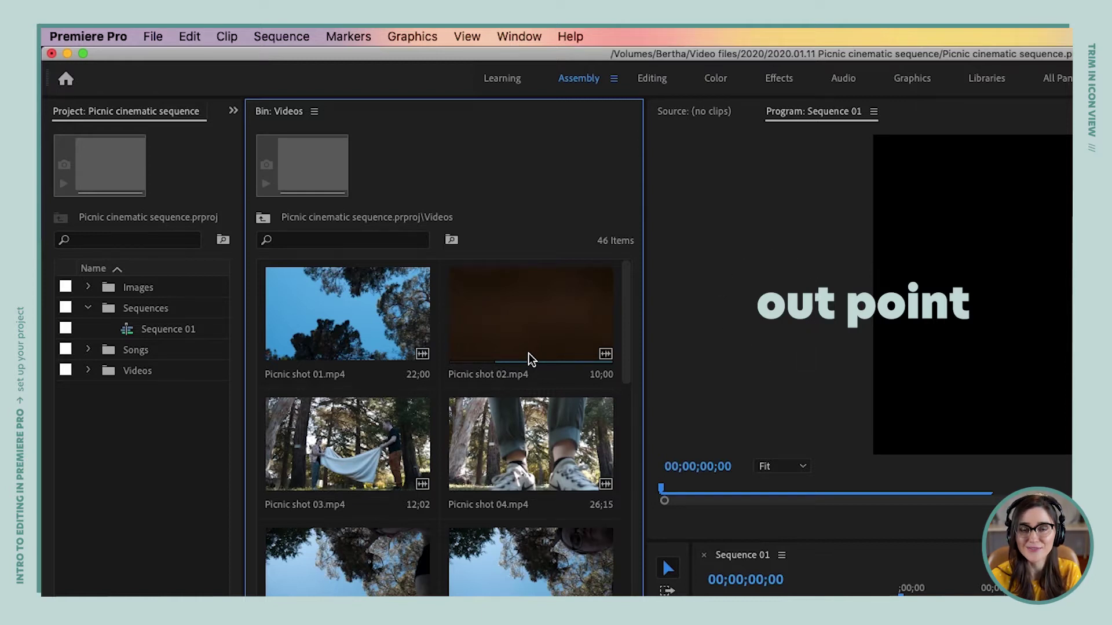
{"action": "key", "text": "o"}
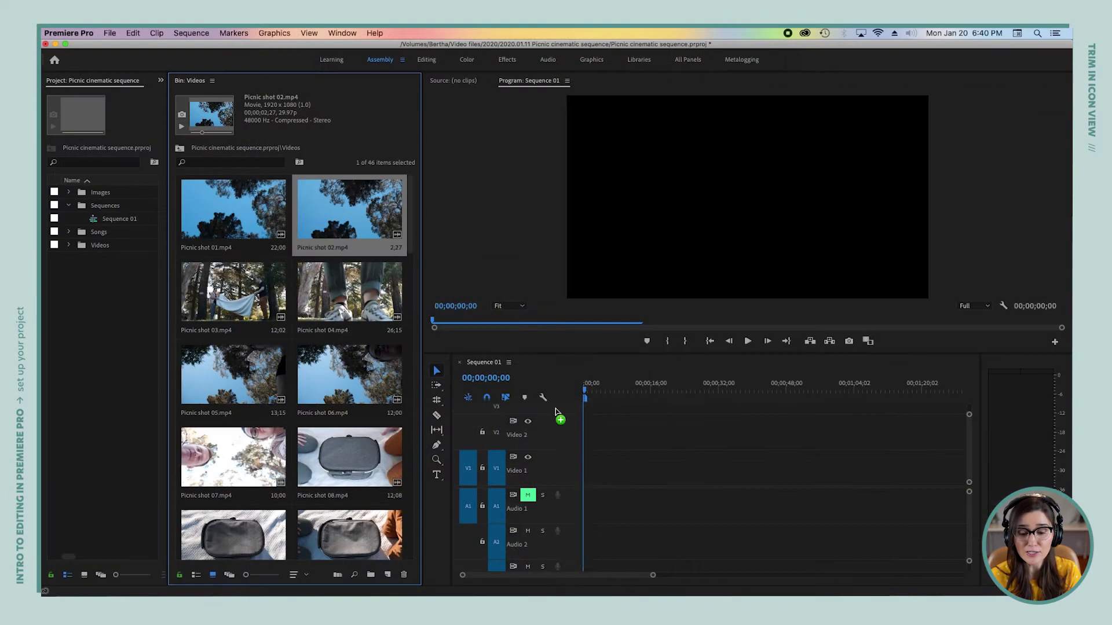
Place the trimmed Picnic shot 02.mp4 at the start of Video 1, fit the sequence in the timeline and play it back.
{"action": "left_click_drag", "start_coordinate": [582, 466], "coordinate": [586, 475]}
{"action": "key", "text": "backslash"}
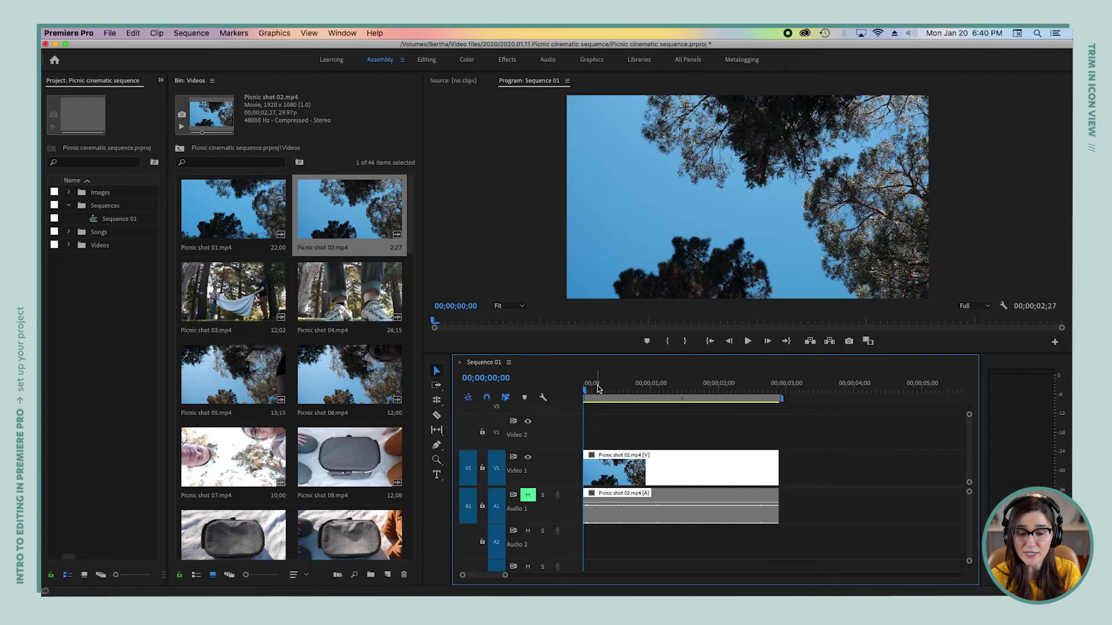
{"action": "key", "text": "space"}
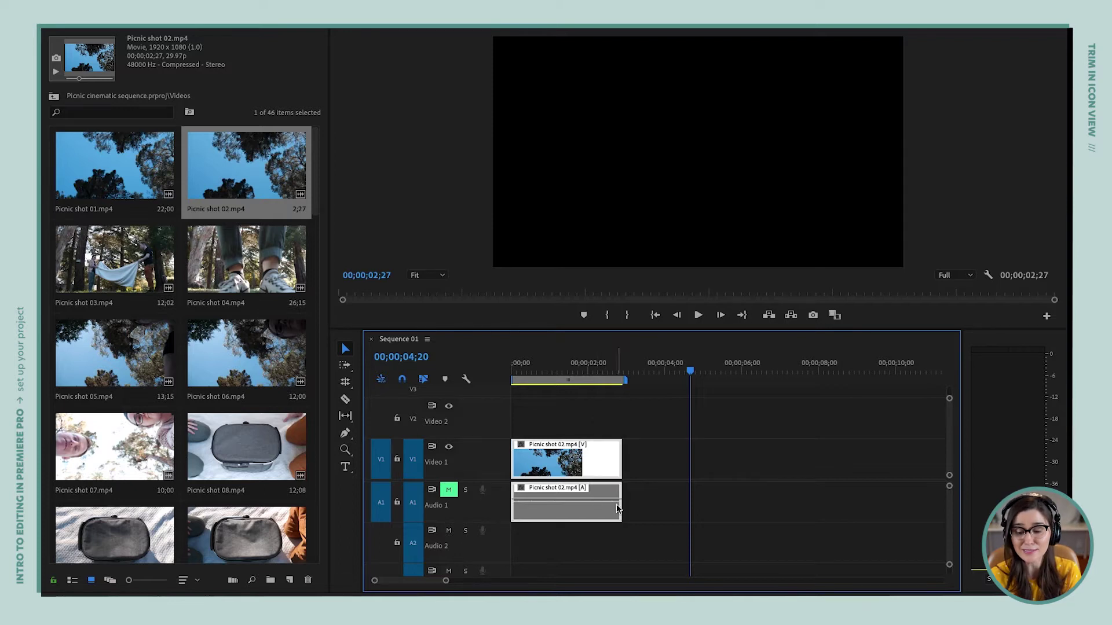
Extend the end of Picnic shot 02.mp4 on the timeline to 10;00, scrub through the recovered footage and undo the extension.
{"action": "left_click_drag", "start_coordinate": [621, 459], "coordinate": [923, 456]}
{"action": "left_click_drag", "start_coordinate": [658, 371], "coordinate": [879, 374]}
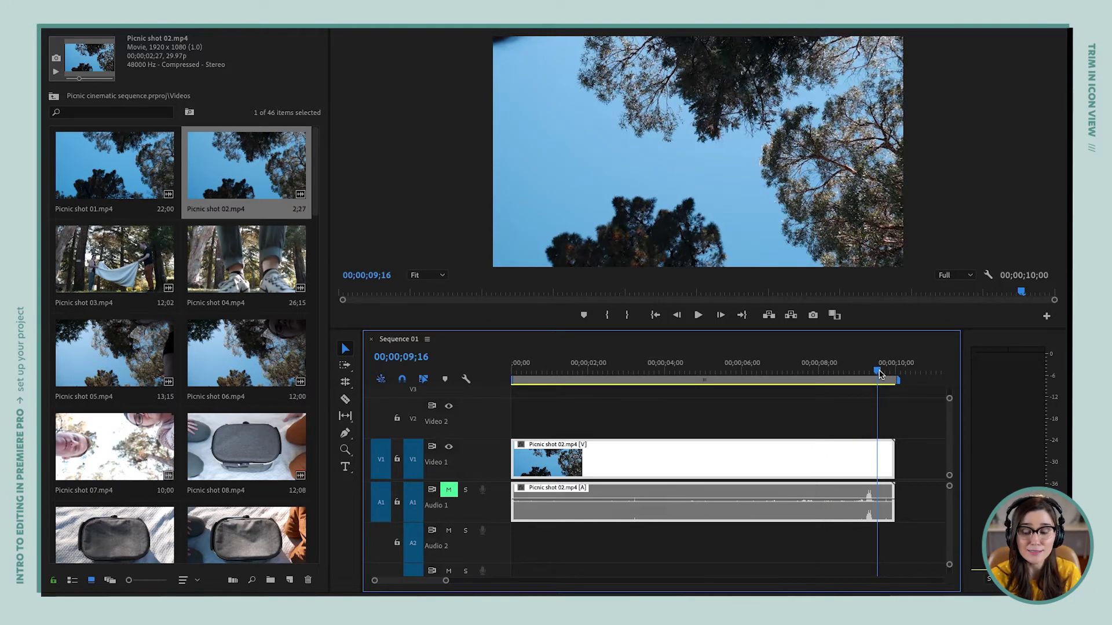
{"action": "key", "text": "ctrl+z"}
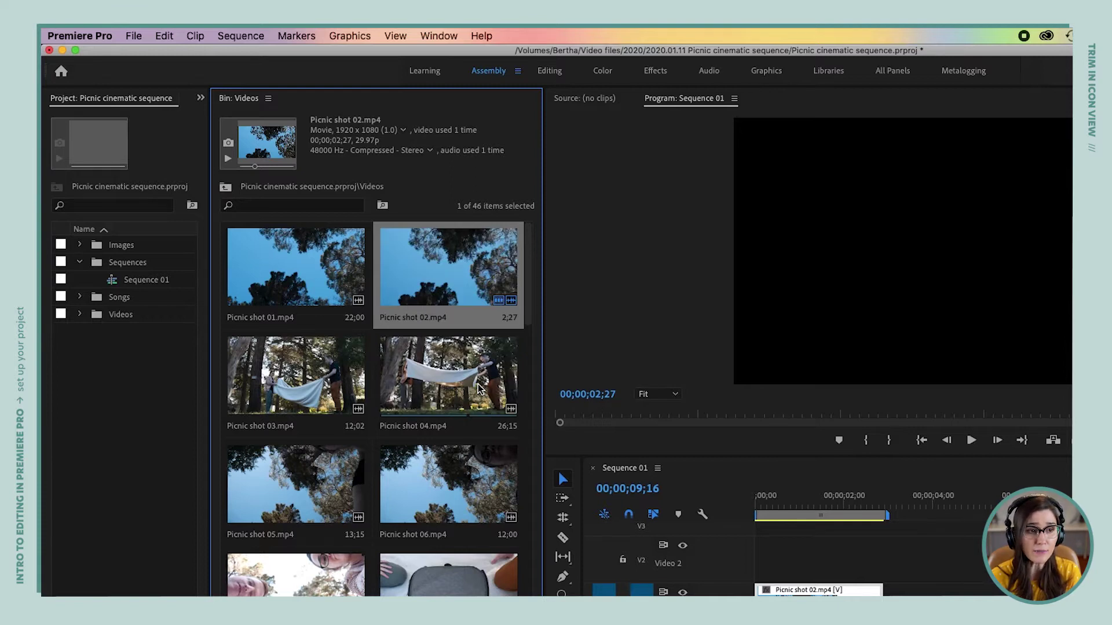
Deselect all in the Videos bin, trim Picnic shot 04.mp4 to 5;23 and place it directly after Picnic shot 02.mp4 on the timeline.
{"action": "left_click", "coordinate": [168, 37]}
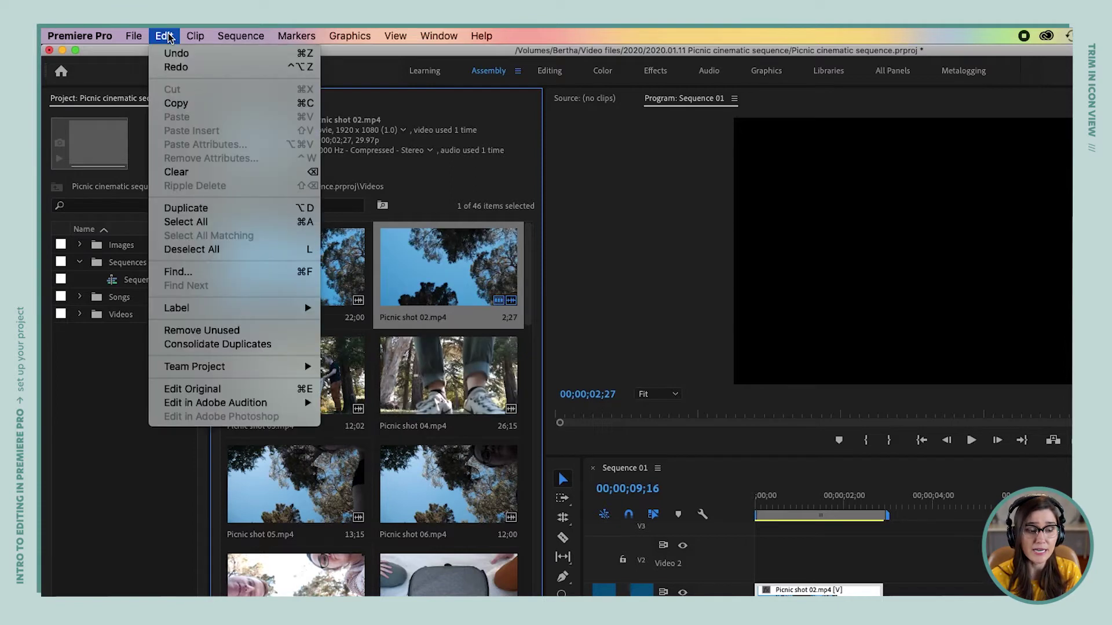
{"action": "left_click", "coordinate": [254, 250]}
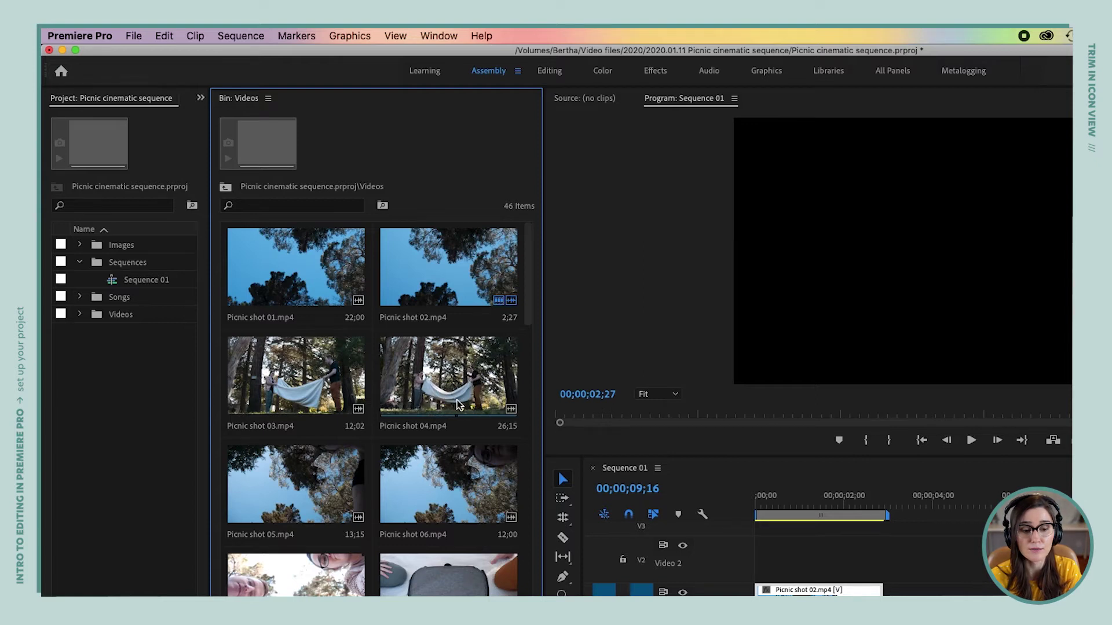
{"action": "key", "text": "i"}
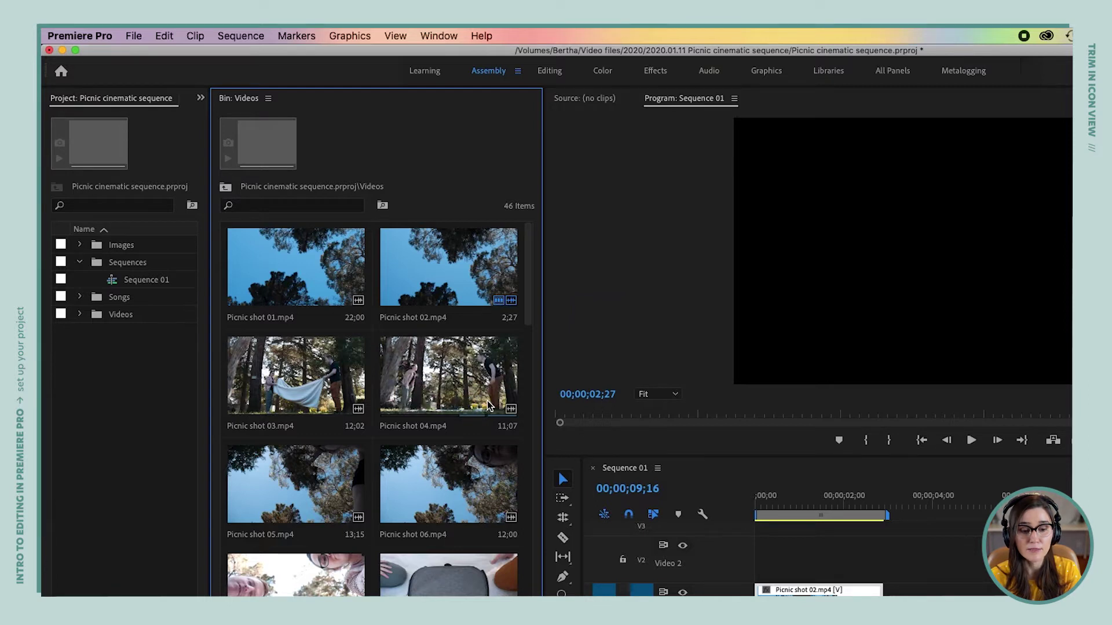
{"action": "key", "text": "o"}
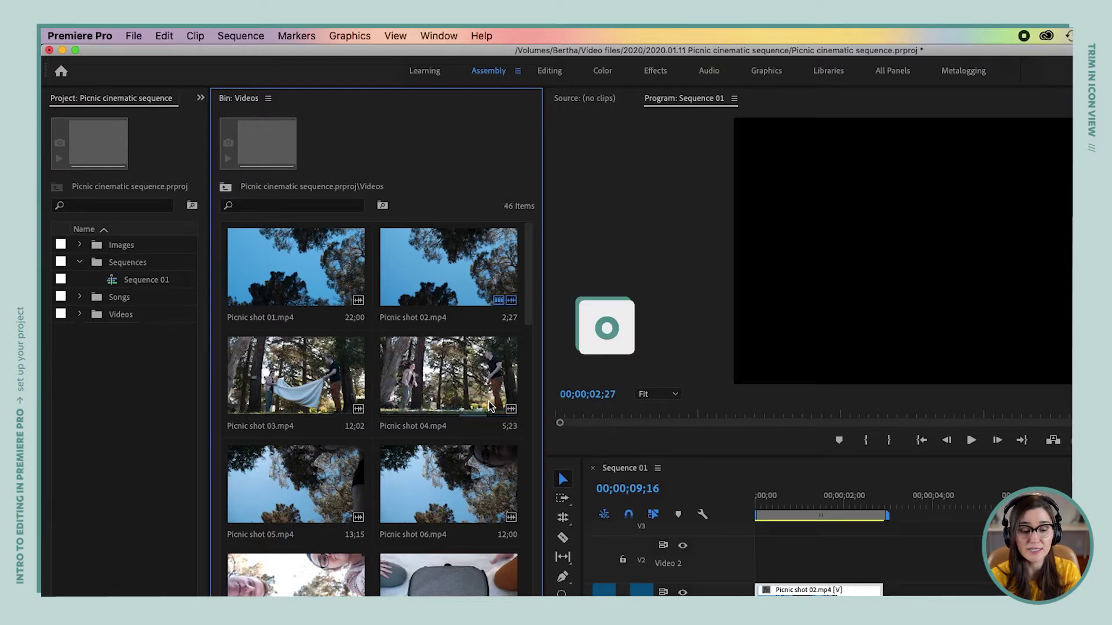
{"action": "left_click_drag", "start_coordinate": [489, 405], "coordinate": [933, 605]}
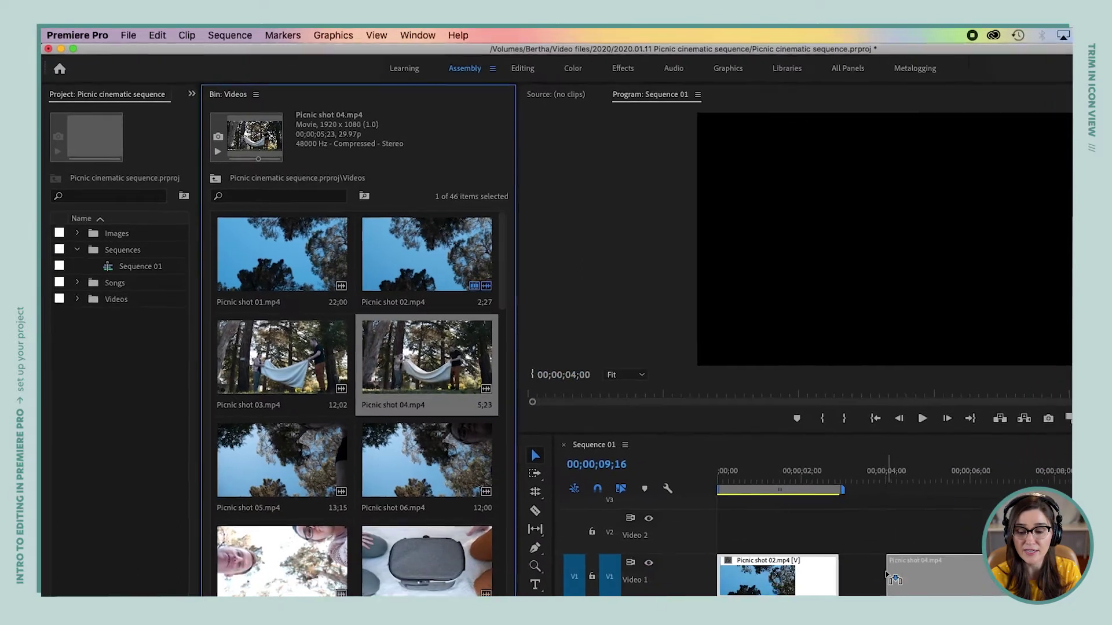
{"action": "left_click_drag", "start_coordinate": [886, 575], "coordinate": [843, 576]}
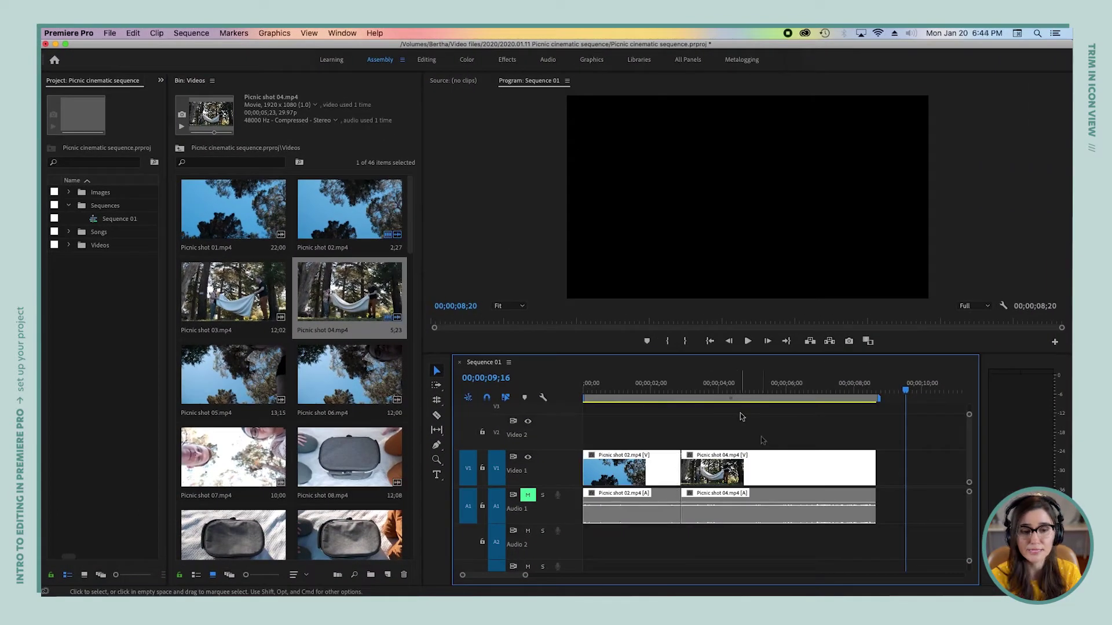
Deselect Picnic shot 04.mp4 so that no clip is selected in the Videos bin.
{"action": "left_click", "coordinate": [335, 140]}
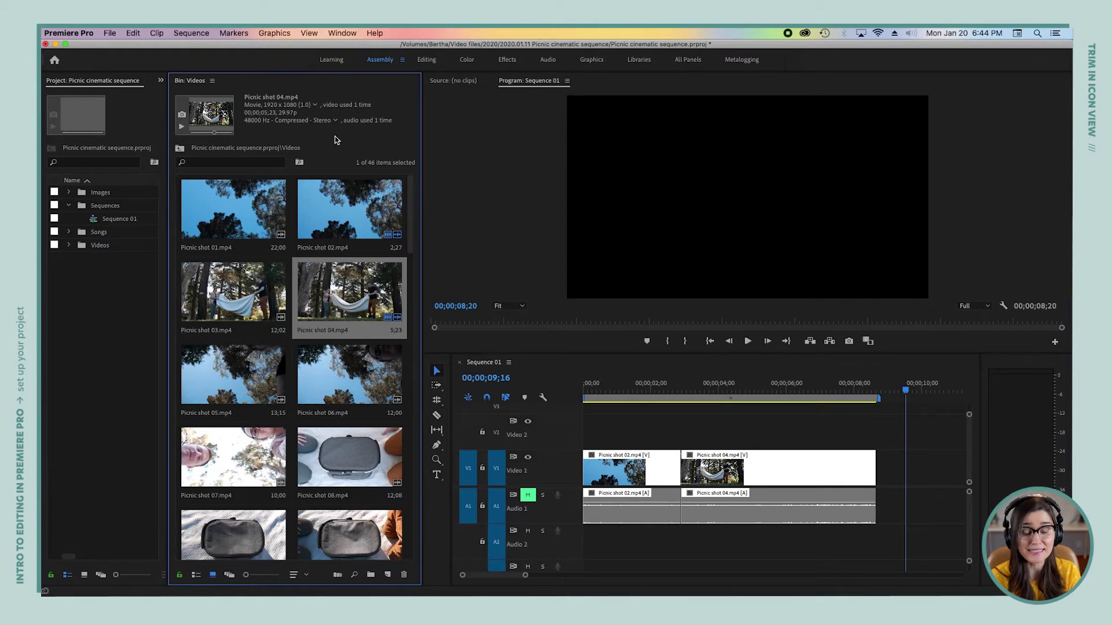
{"action": "left_click", "coordinate": [134, 33]}
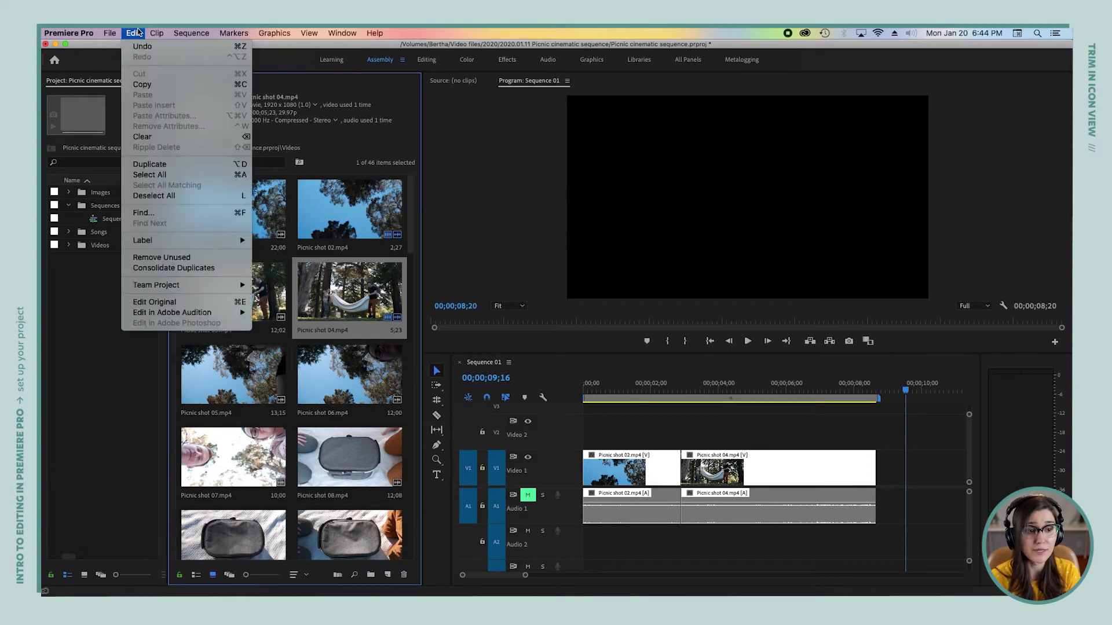
{"action": "left_click", "coordinate": [197, 201]}
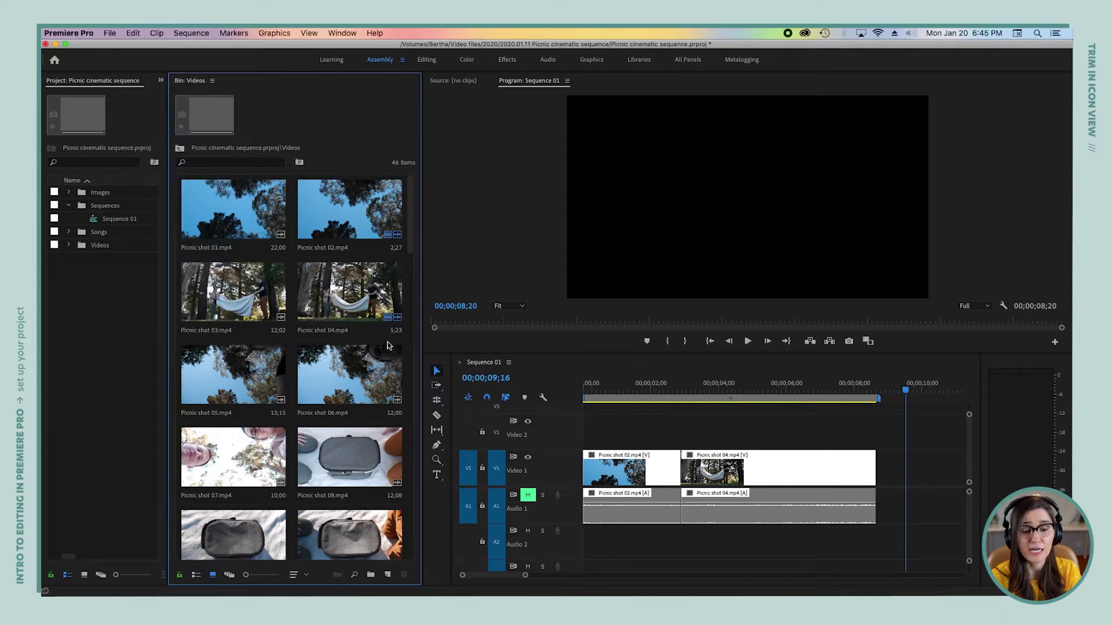
{"action": "left_click", "coordinate": [134, 33]}
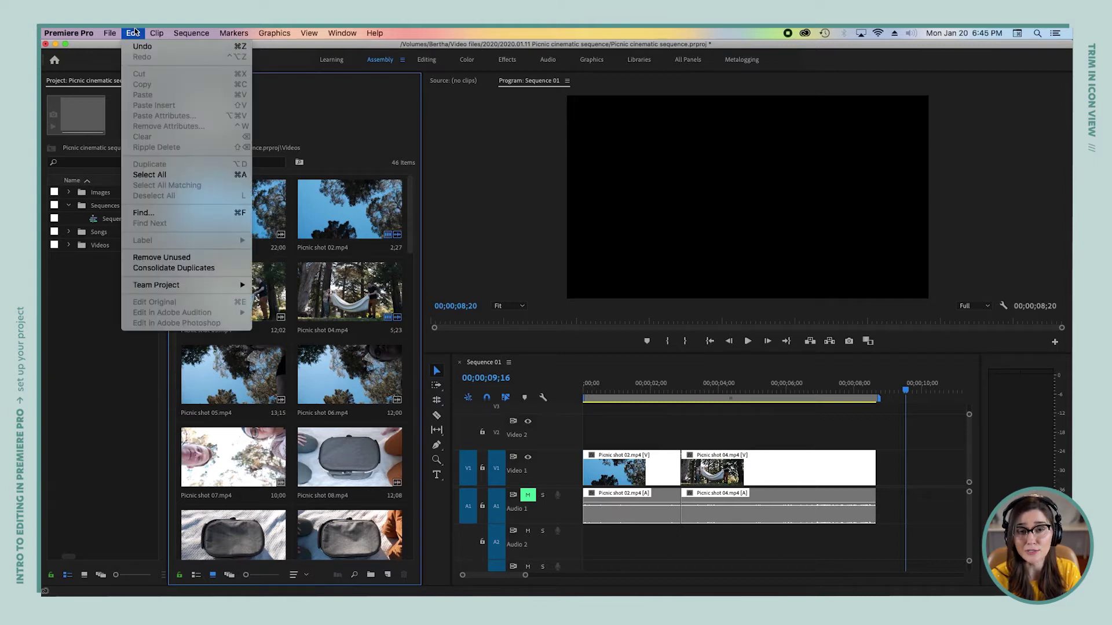
{"action": "left_click", "coordinate": [134, 32]}
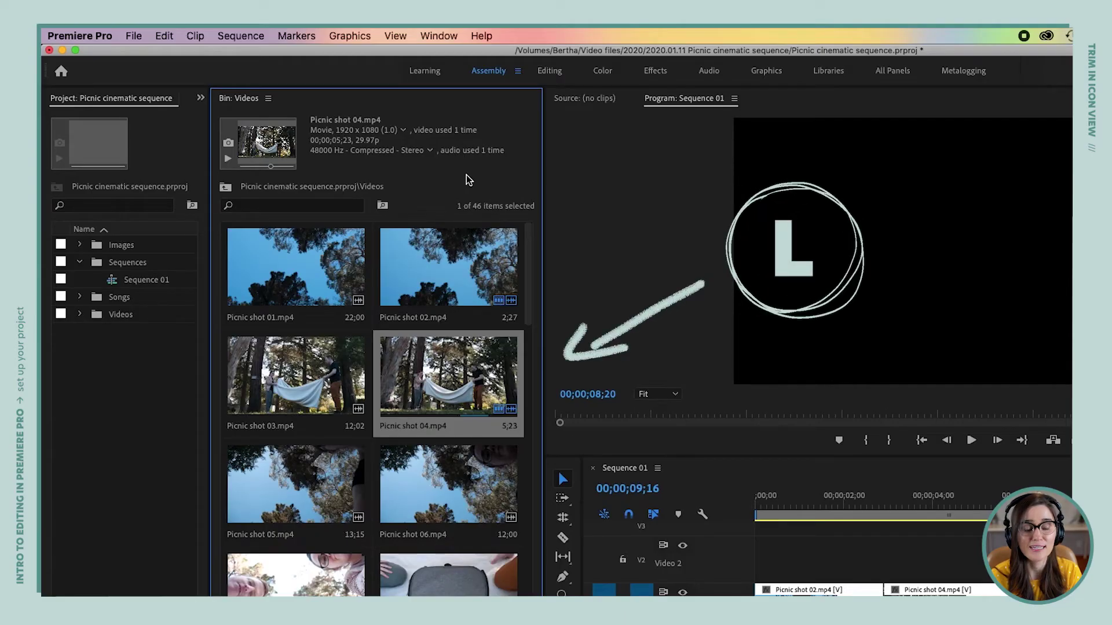
{"action": "left_click", "coordinate": [467, 175]}
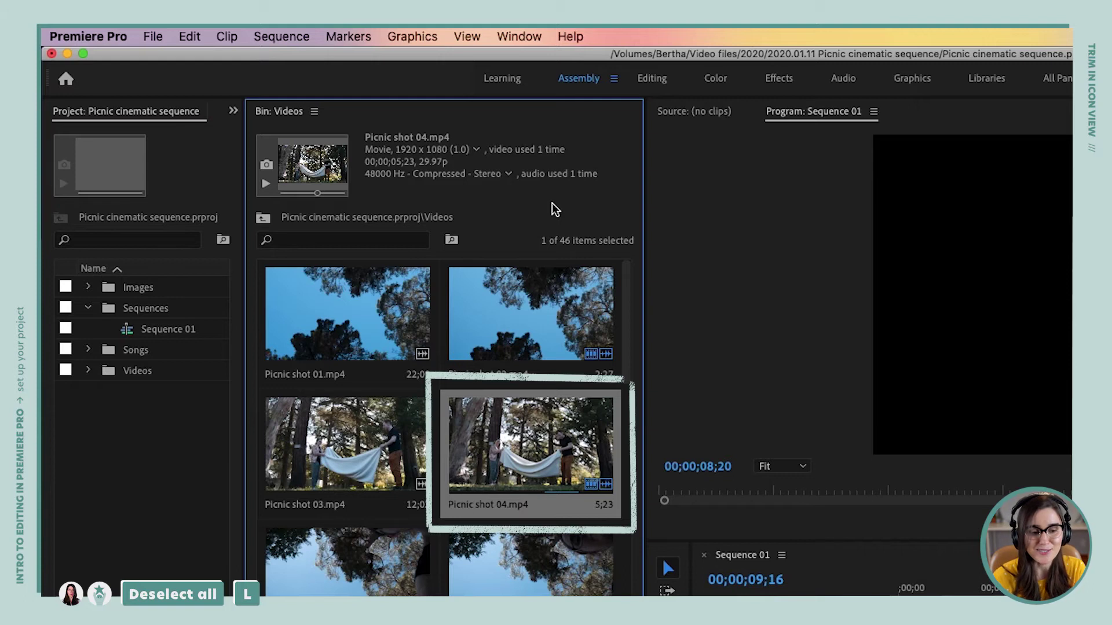
{"action": "key", "text": "l"}
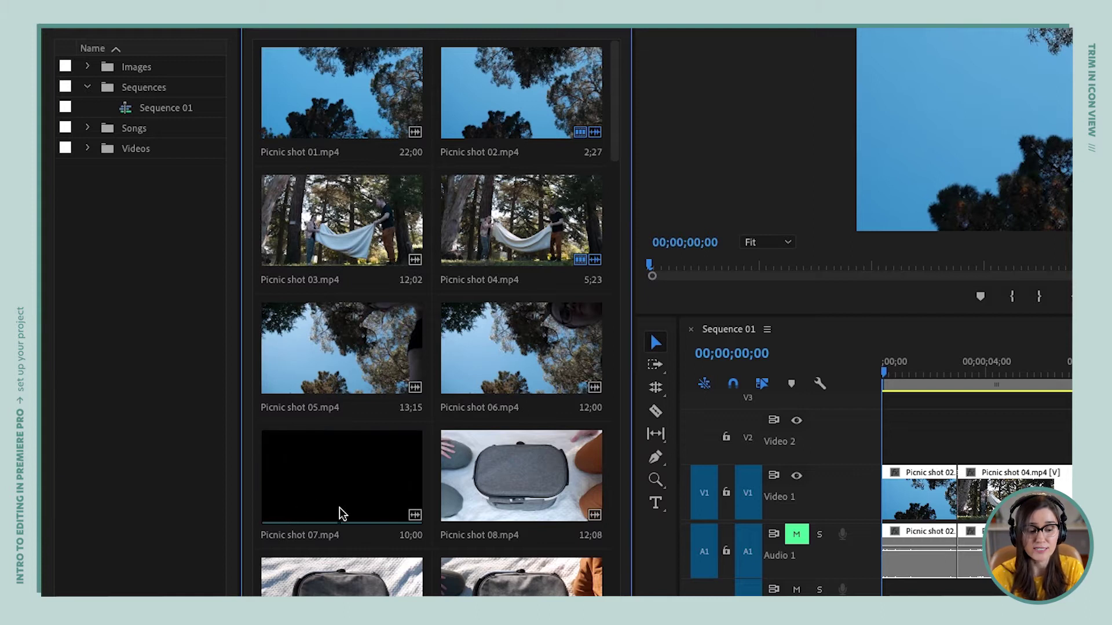
Trim Picnic shot 07.mp4 to 2;11 with in and out points and insert it at 00;00;08;20, after Picnic shot 04.mp4.
{"action": "key", "text": "i"}
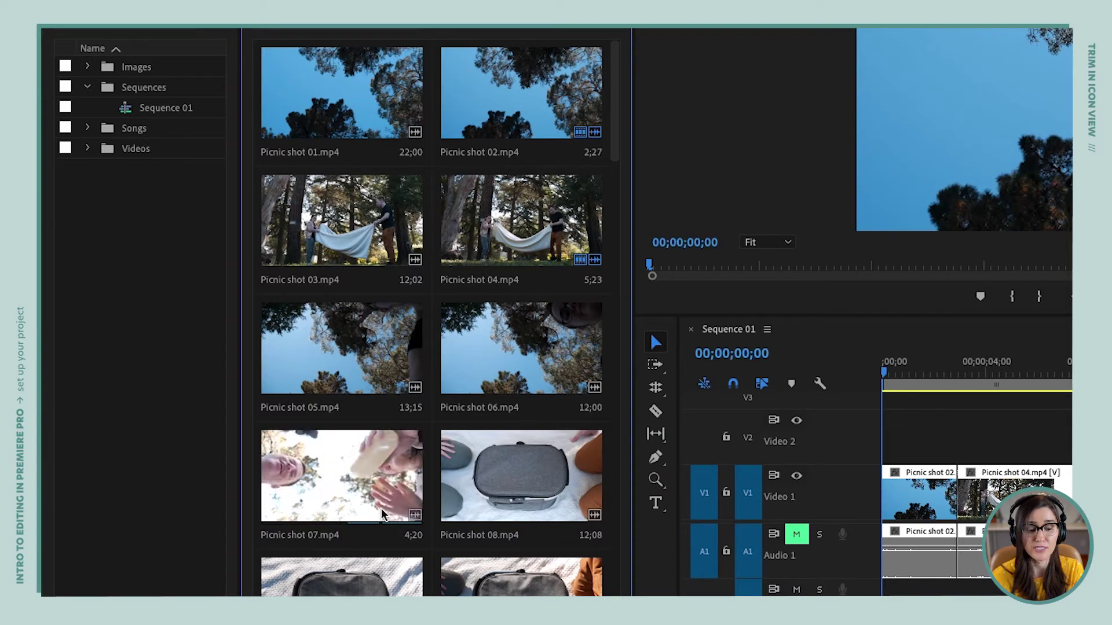
{"action": "key", "text": "o"}
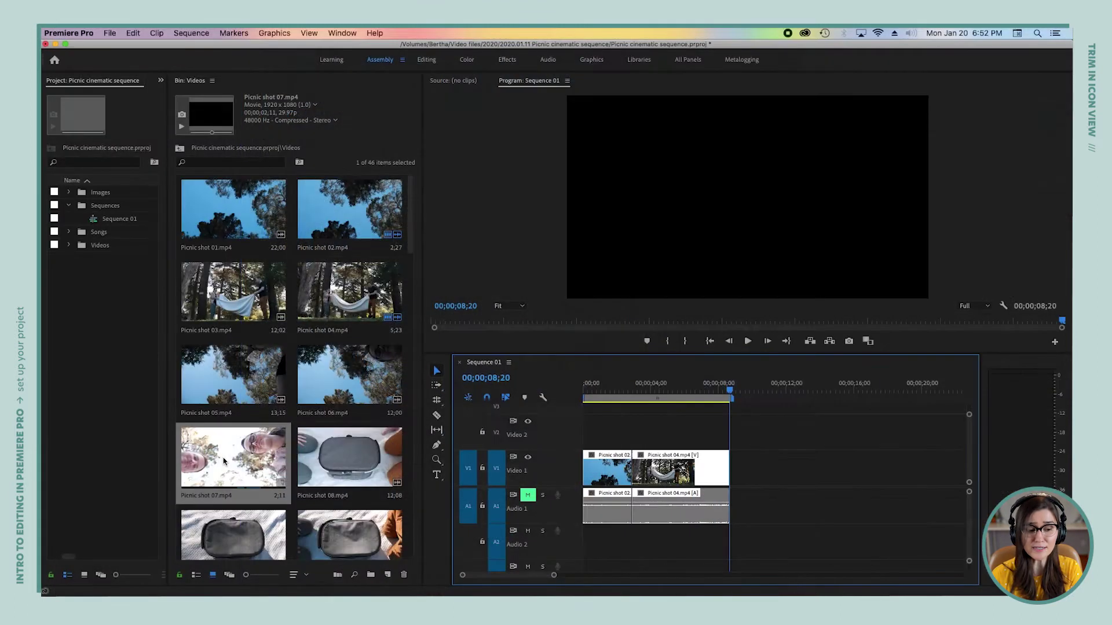
{"action": "left_click_drag", "start_coordinate": [224, 461], "coordinate": [738, 469]}
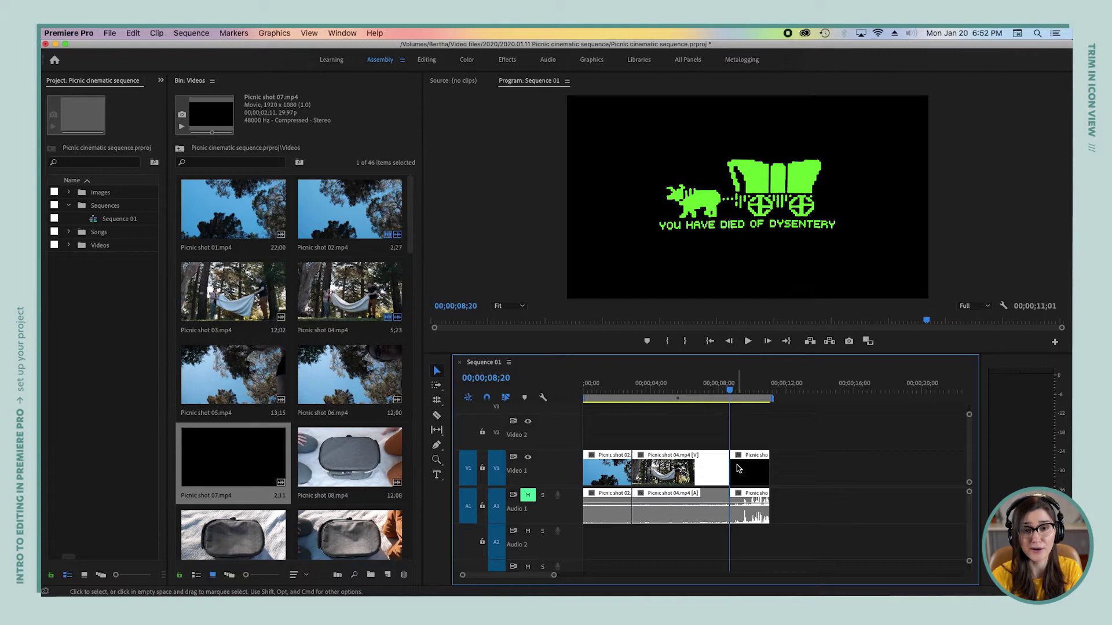
{"action": "key", "text": "super+z"}
{"action": "left_click", "coordinate": [219, 454]}
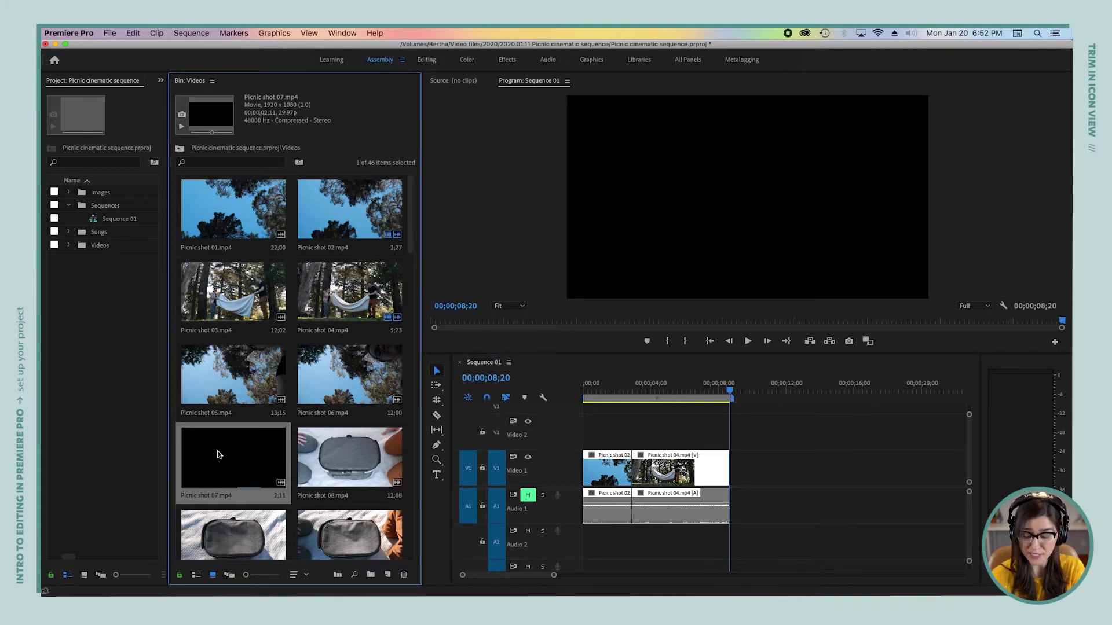
{"action": "key", "text": "comma"}
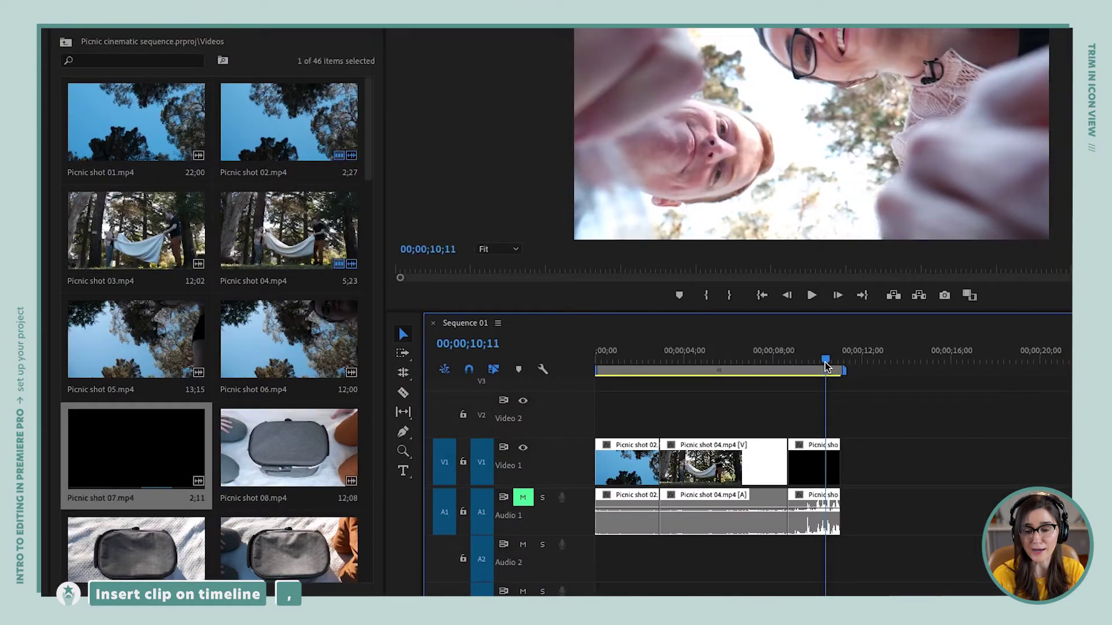
Insert Picnic shot 07.mp4 at 00;00;05;23, in the middle of Picnic shot 04.mp4 on the timeline.
{"action": "left_click_drag", "start_coordinate": [654, 397], "coordinate": [722, 377]}
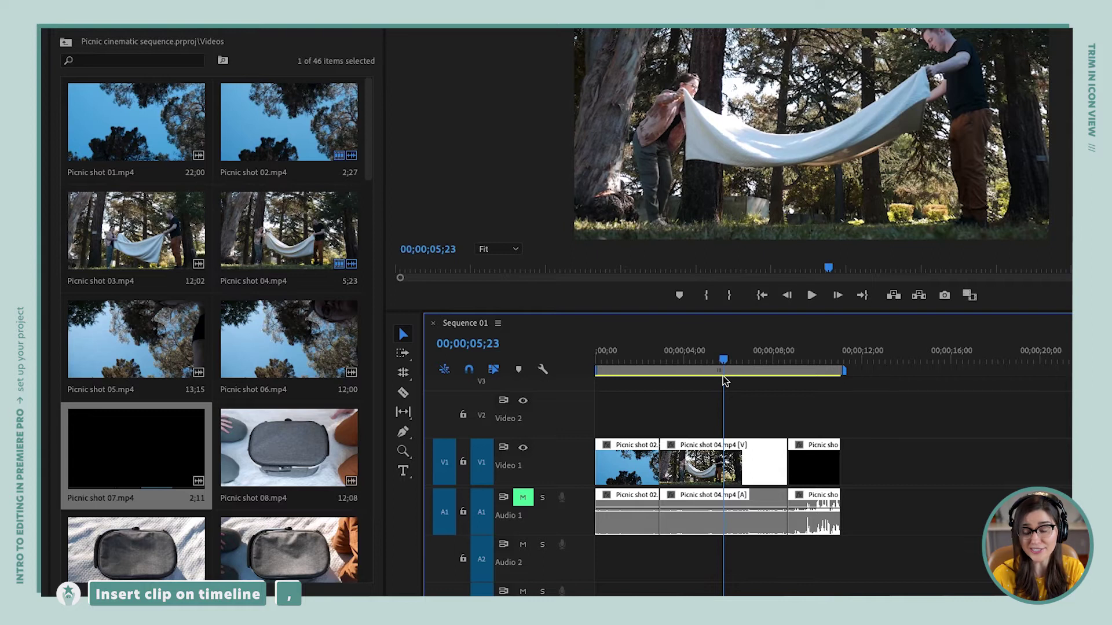
{"action": "left_click", "coordinate": [165, 450]}
{"action": "key", "text": "comma"}
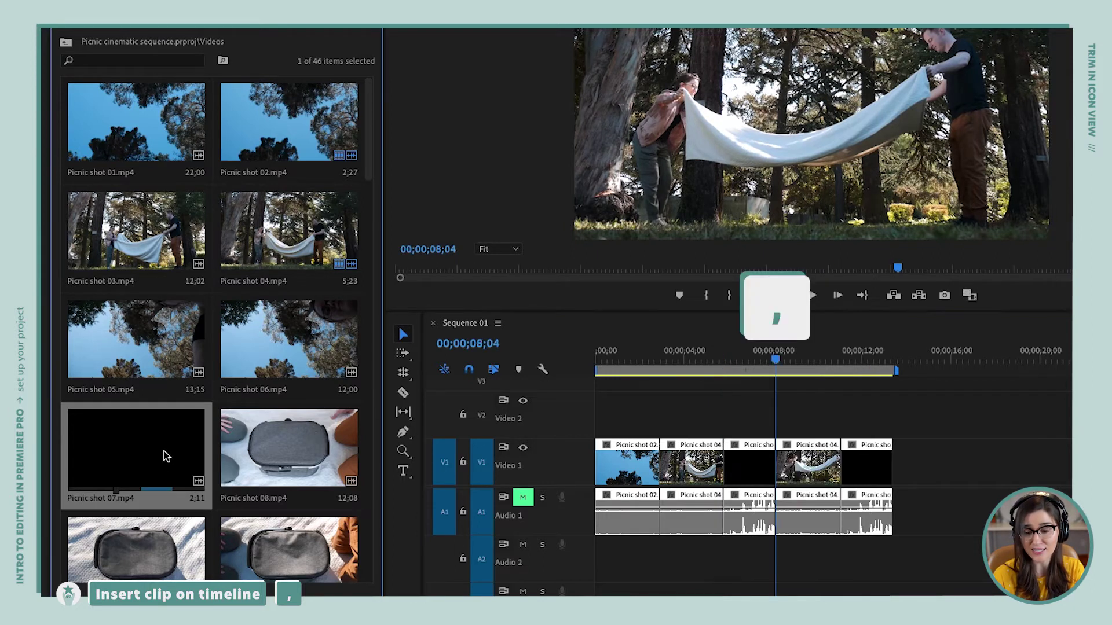
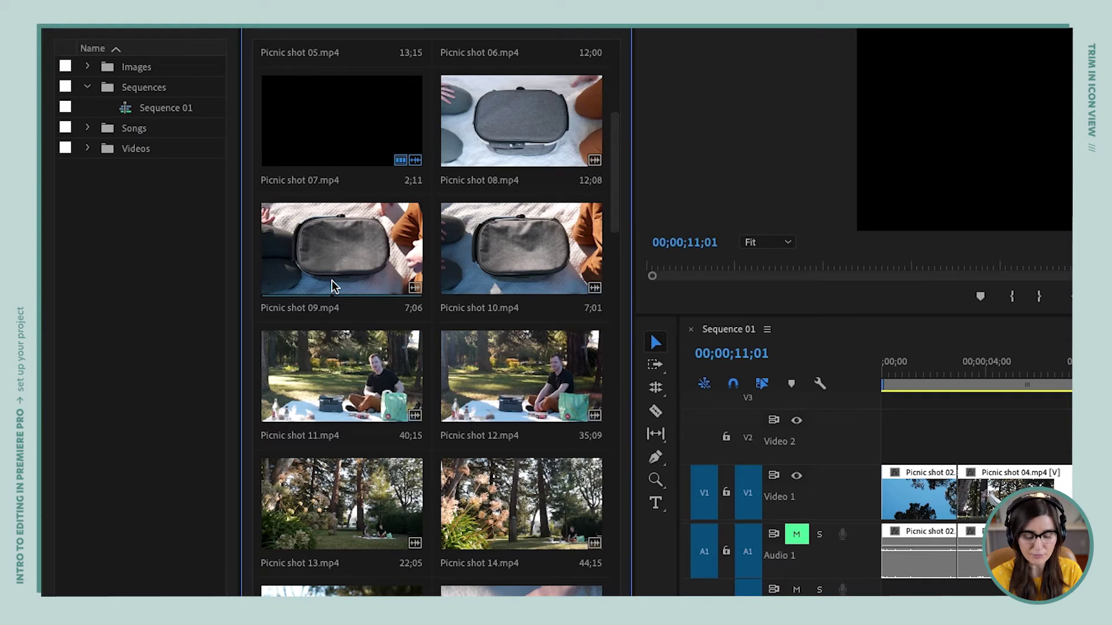
Set the out point of Picnic shot 09.mp4 in the Videos bin for a trimmed duration of 3;17.
{"action": "key", "text": "o"}
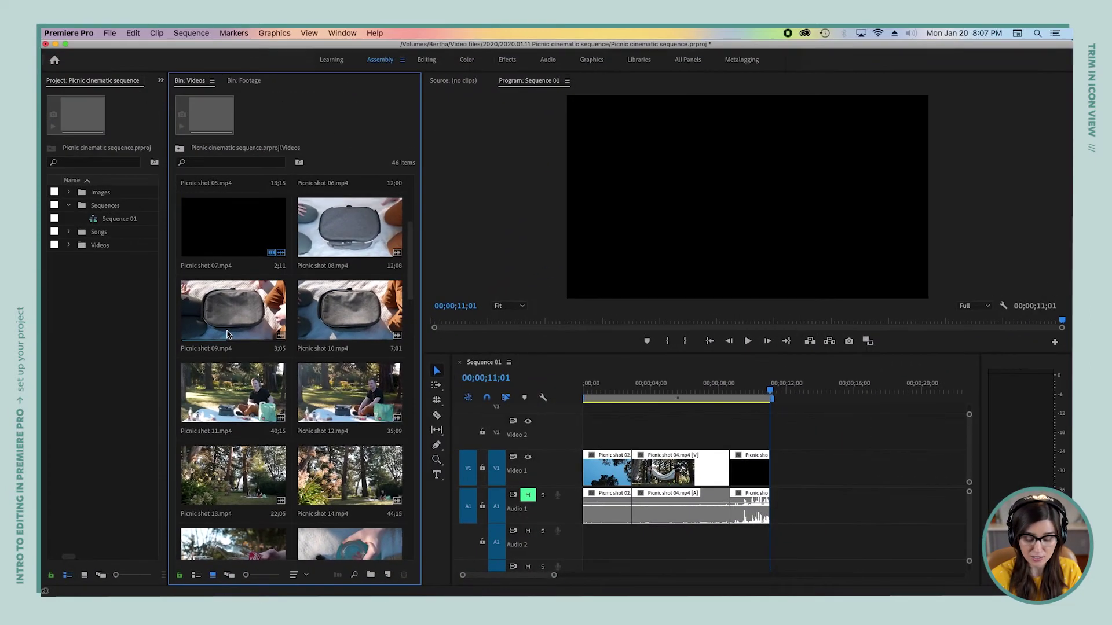
{"action": "left_click", "coordinate": [231, 333]}
{"action": "key", "text": "o"}
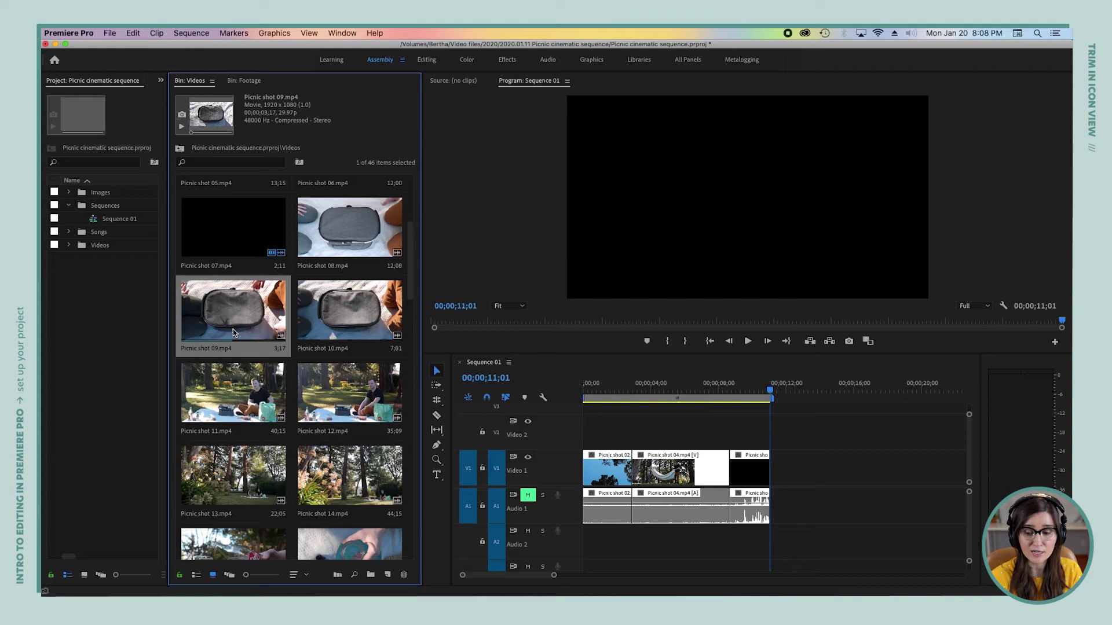
Overwrite Picnic shot 09.mp4 onto the timeline at 00;00;11;01 and insert a portion re-trimmed to 0;29 by a new in point at 00;00;14;18.
{"action": "key", "text": "period"}
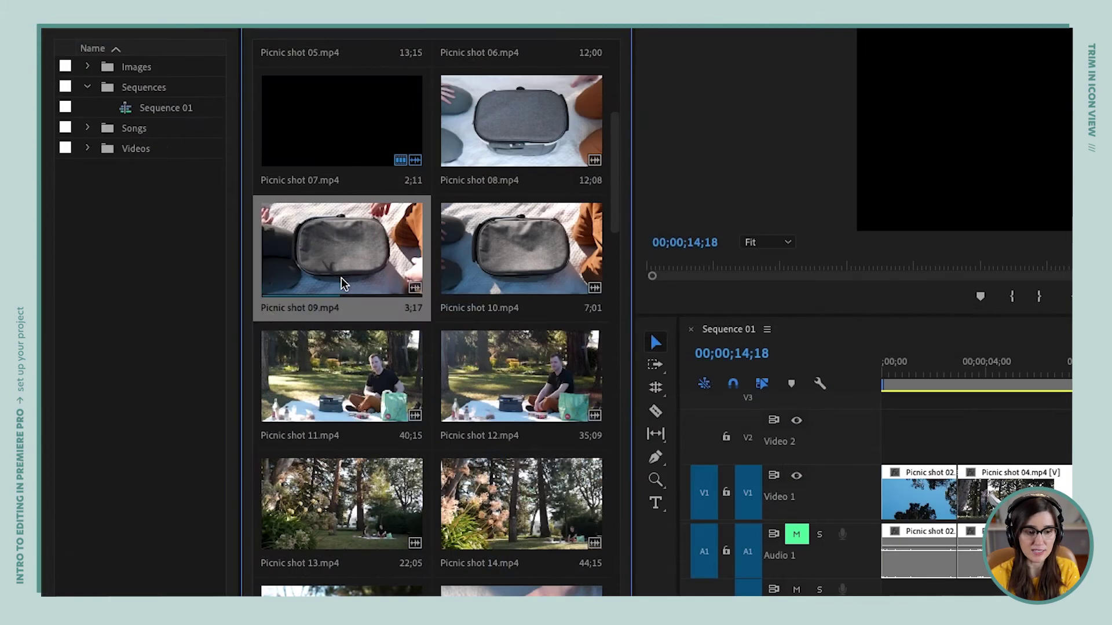
{"action": "key", "text": "l"}
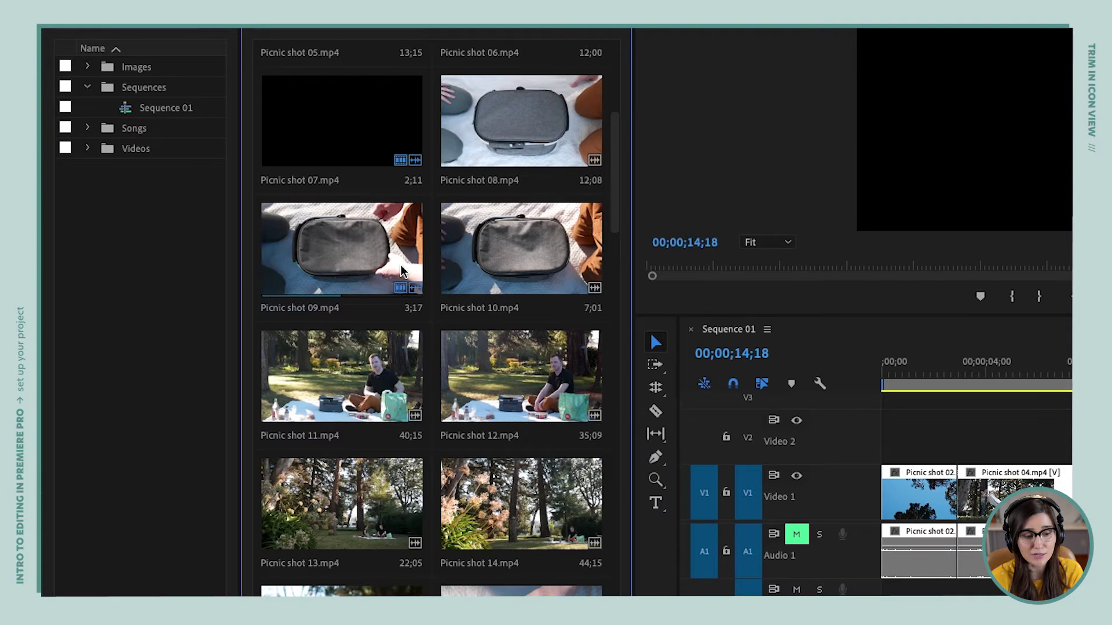
{"action": "key", "text": "i"}
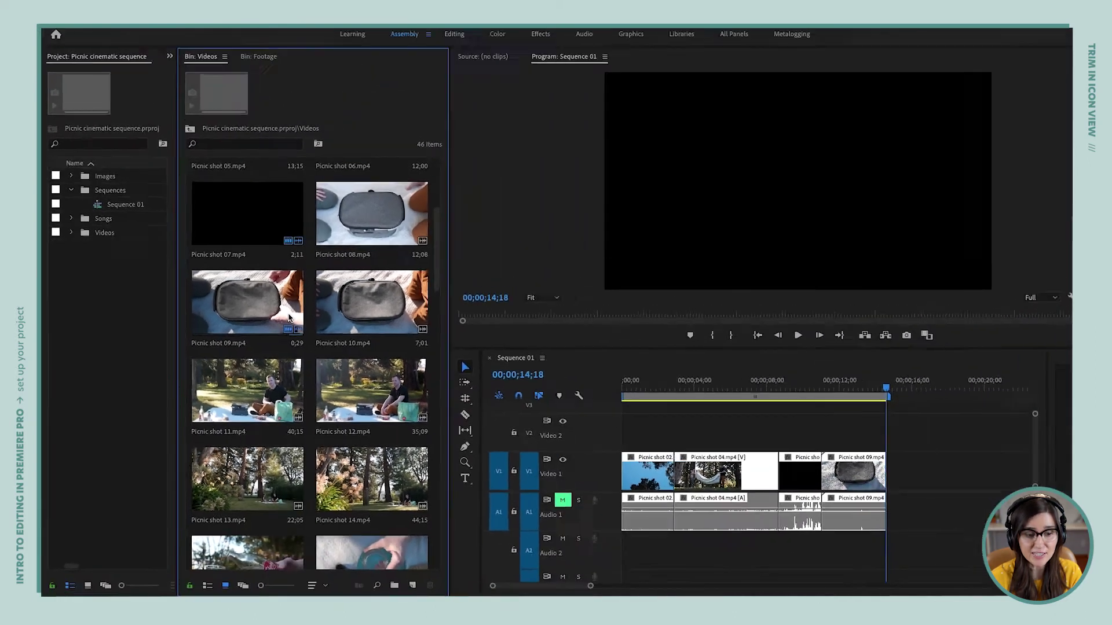
{"action": "left_click", "coordinate": [289, 317]}
{"action": "key", "text": "comma"}
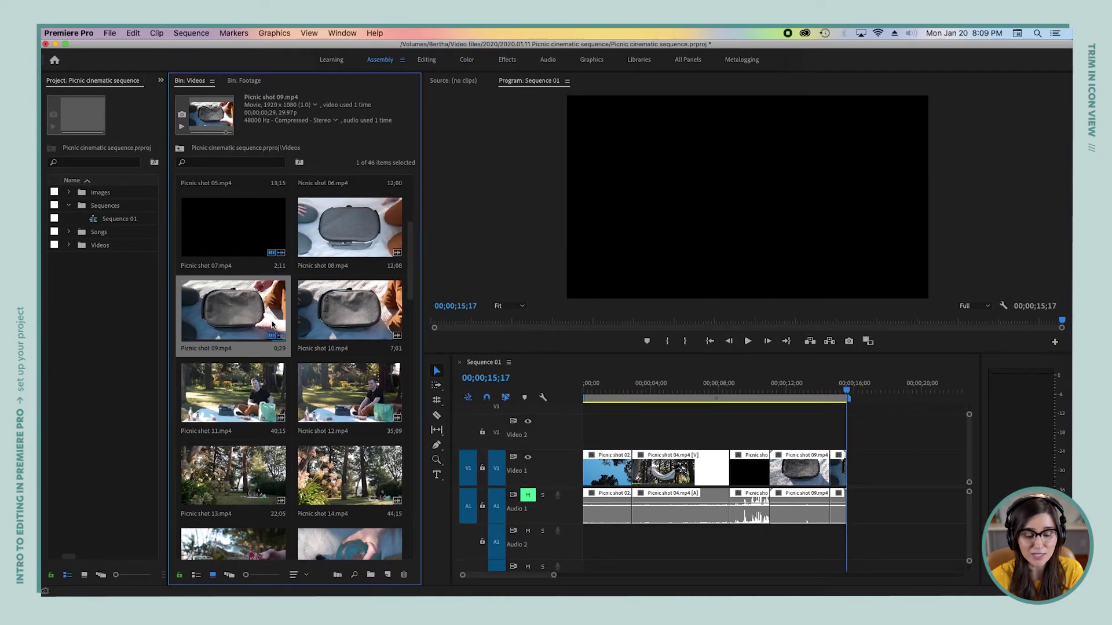
Play back the two Picnic shot 09.mp4 clips on the timeline, starting from 00;00;11;01.
{"action": "key", "text": "Up"}
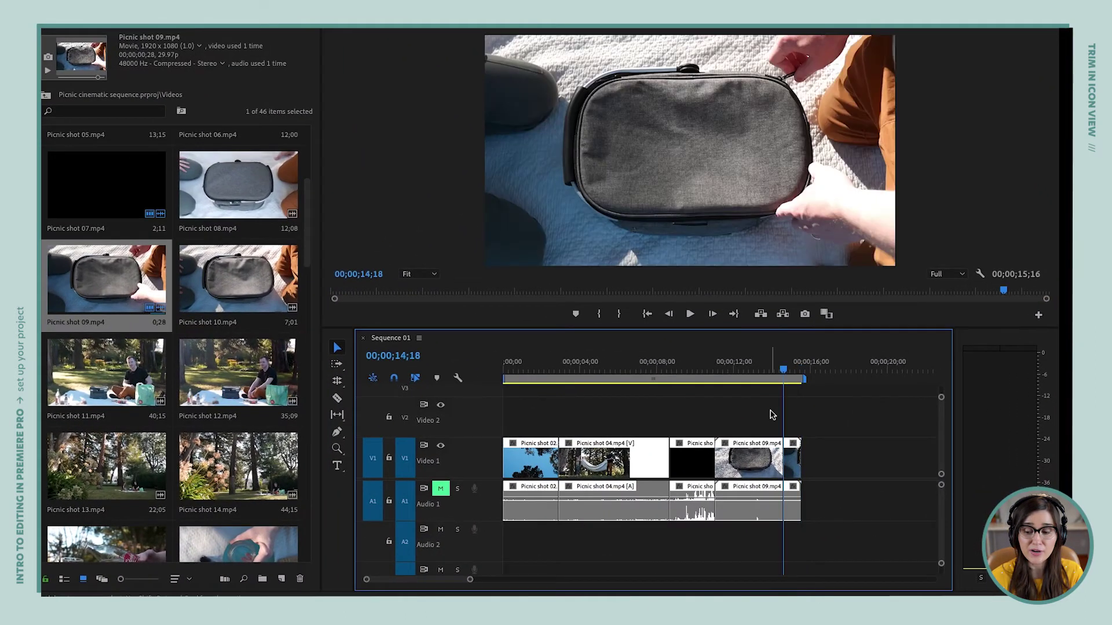
{"action": "key", "text": "Up"}
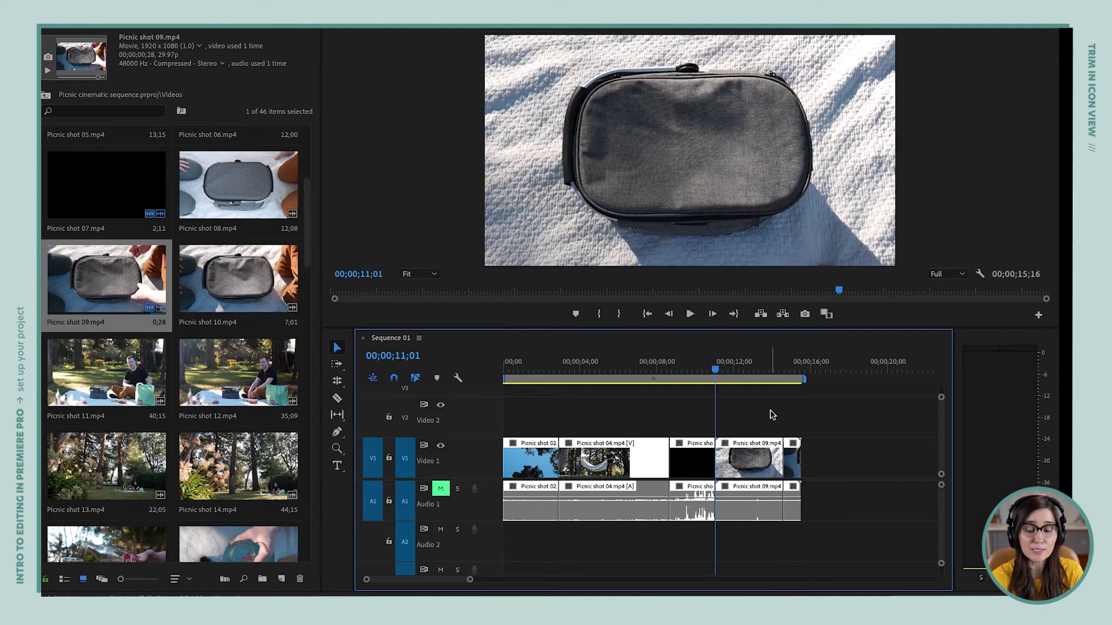
{"action": "key", "text": "space"}
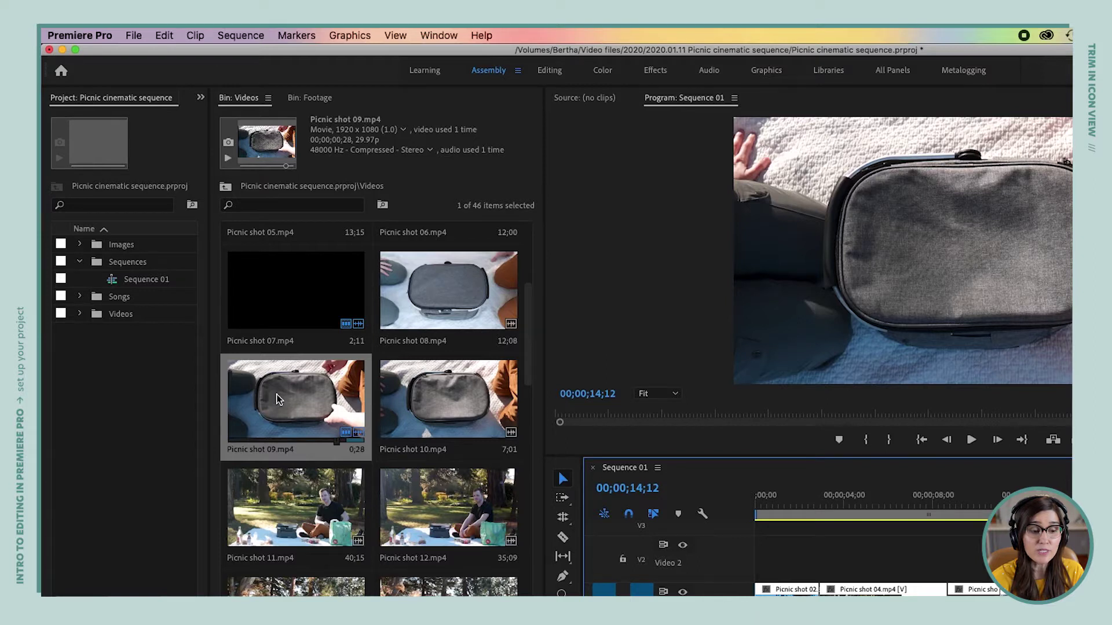
Try to clear the in and out points of Picnic shot 09.mp4 in the Videos bin.
{"action": "right_click", "coordinate": [277, 400]}
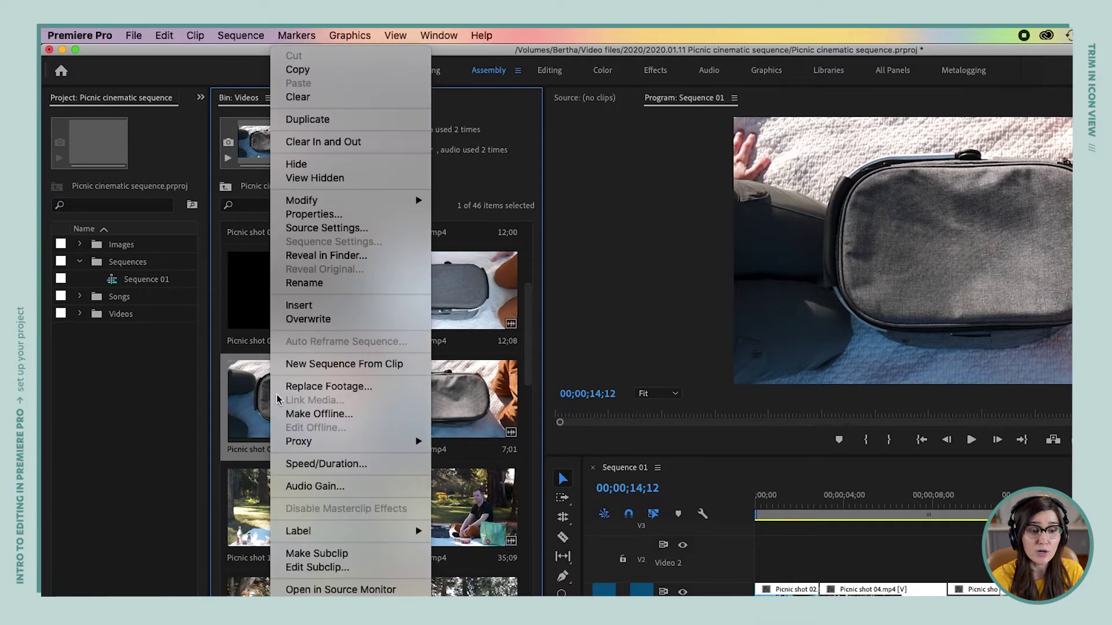
{"action": "left_click", "coordinate": [342, 147]}
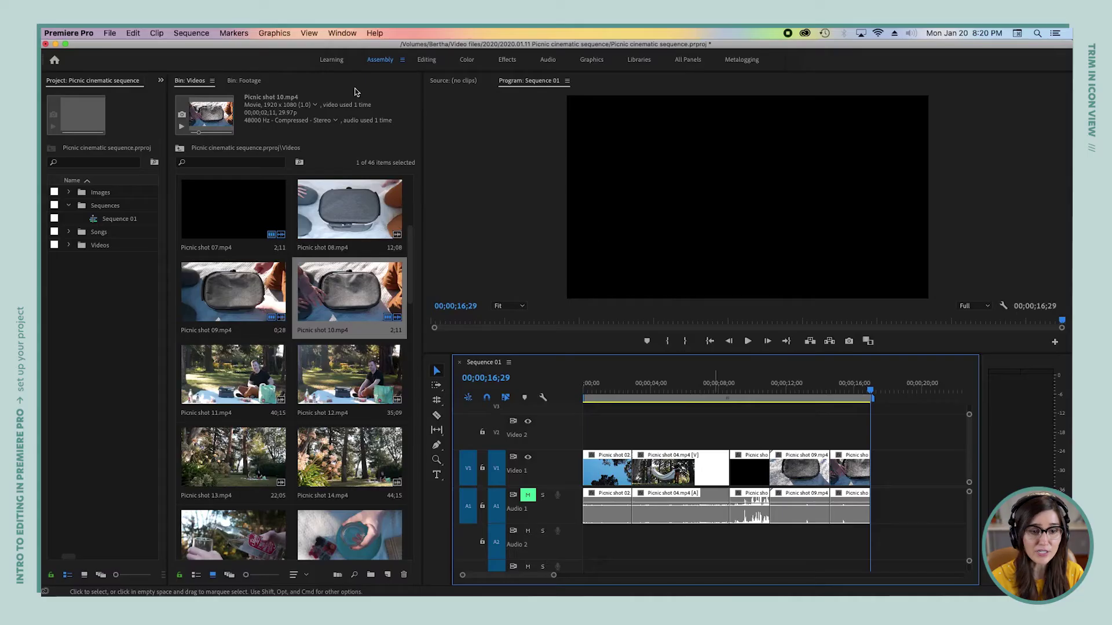
Deselect Picnic shot 10.mp4 in the Videos bin and check the video and linked audio usage shown on its thumbnail.
{"action": "left_click", "coordinate": [373, 147]}
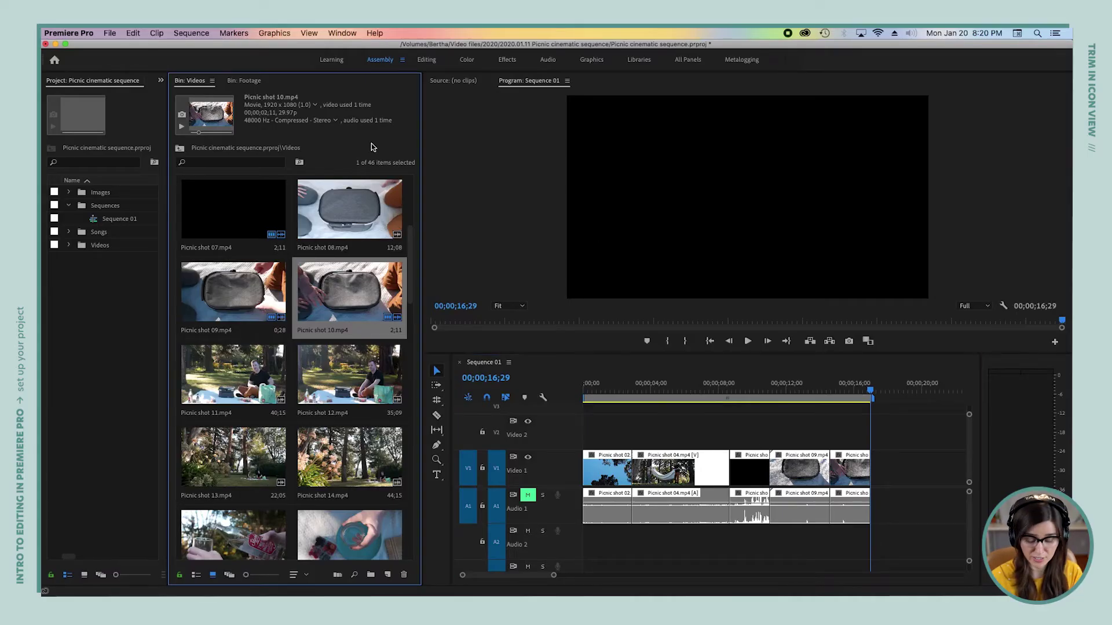
{"action": "left_click", "coordinate": [373, 147]}
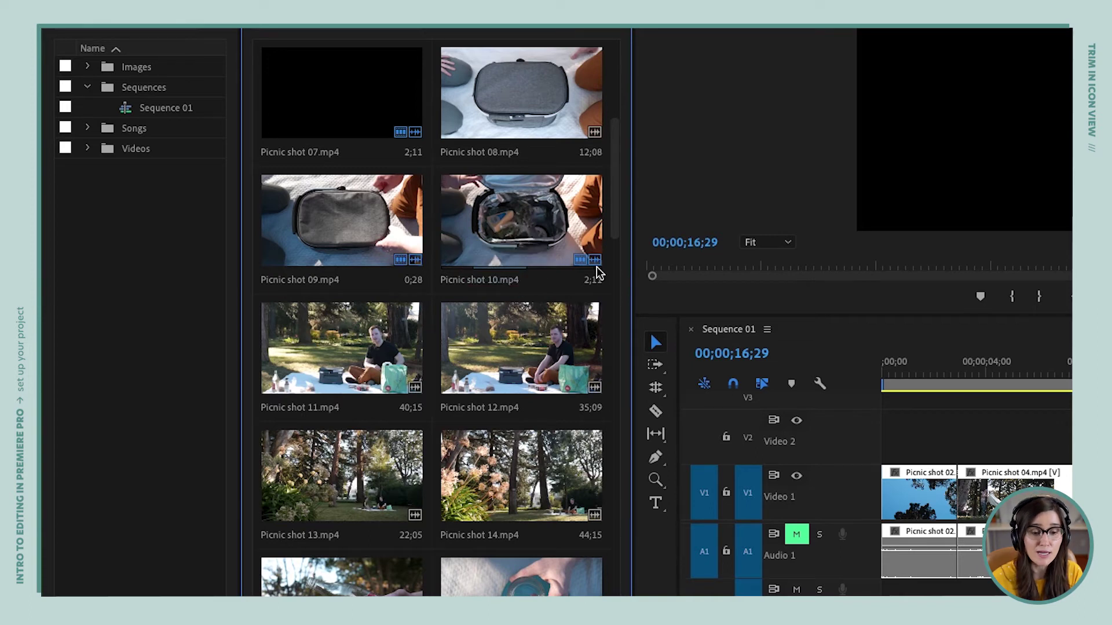
{"action": "mouse_move", "coordinate": [597, 266]}
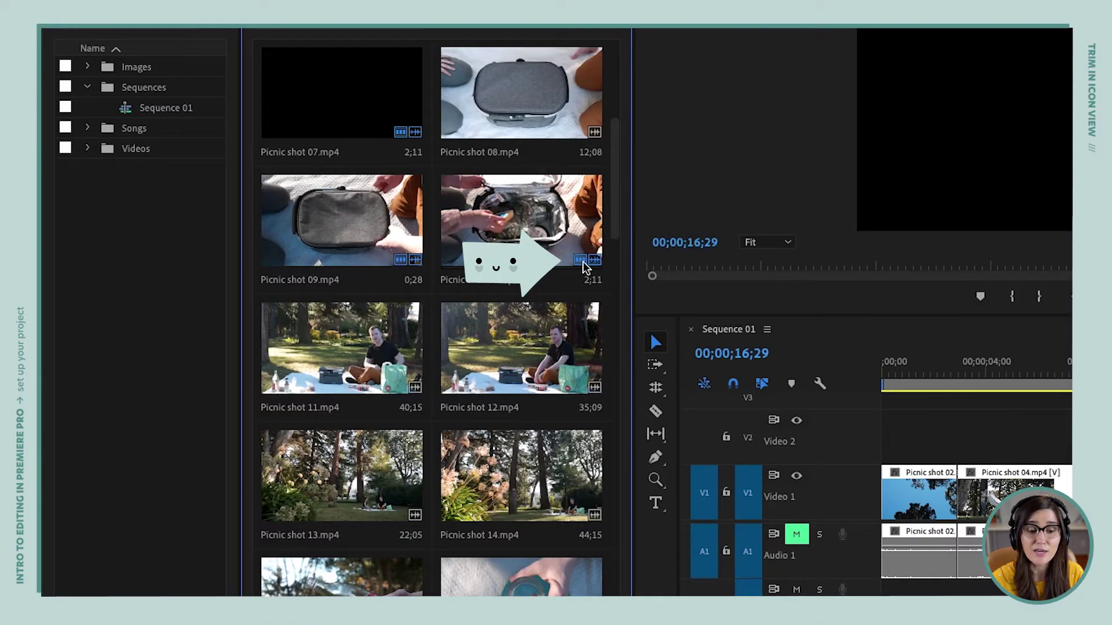
{"action": "mouse_move", "coordinate": [595, 264]}
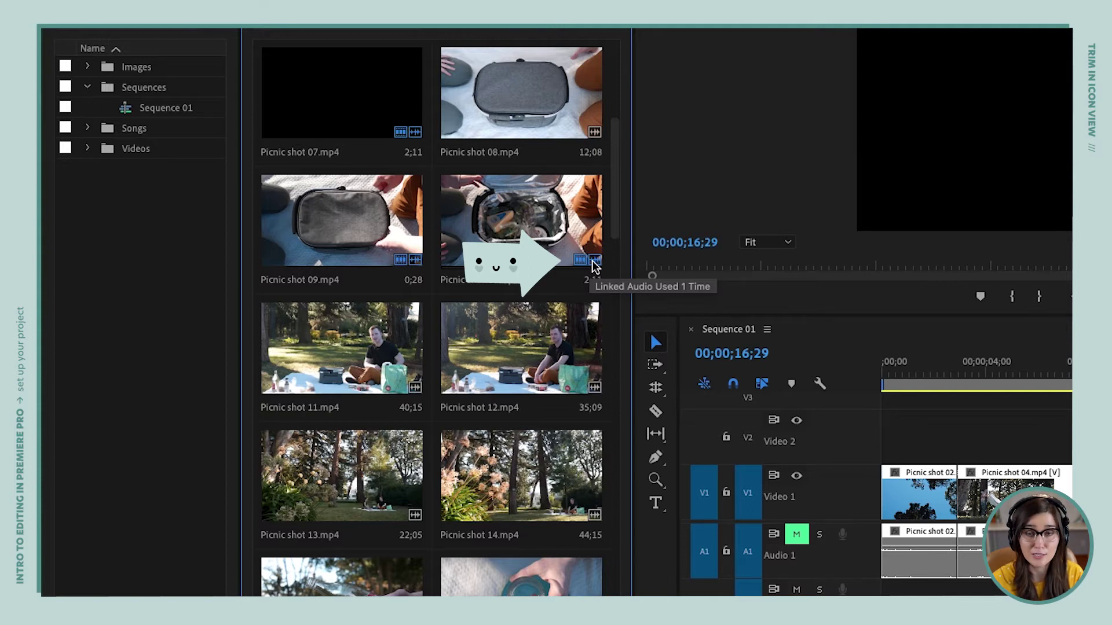
{"action": "mouse_move", "coordinate": [595, 138]}
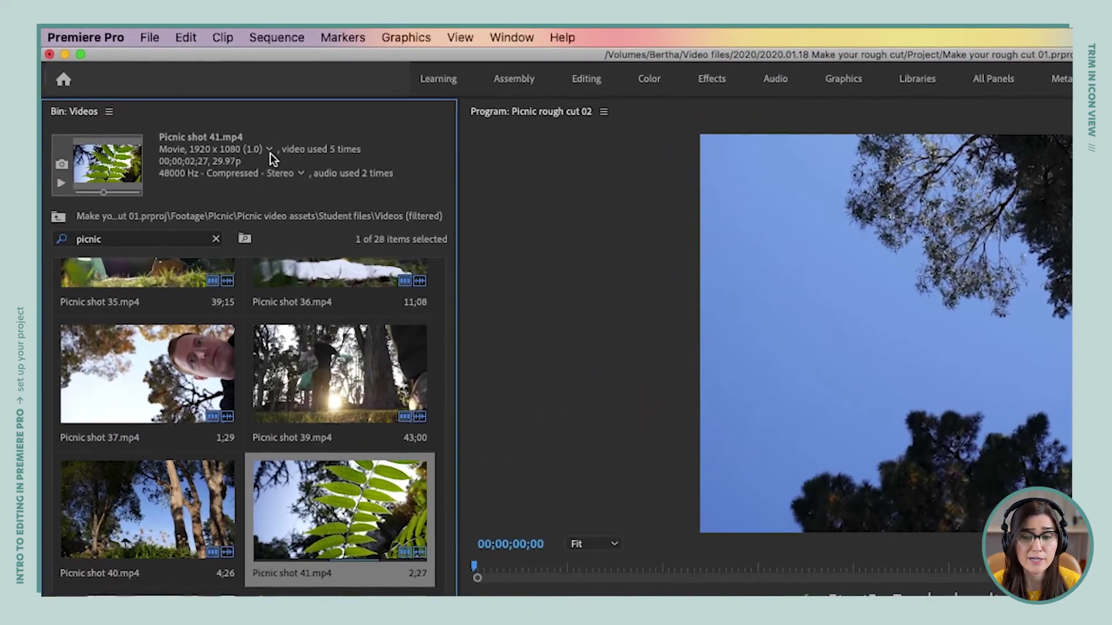
List the sequences and timecodes where the video of Picnic shot 41.mp4 is used, and close the list.
{"action": "left_click", "coordinate": [276, 153]}
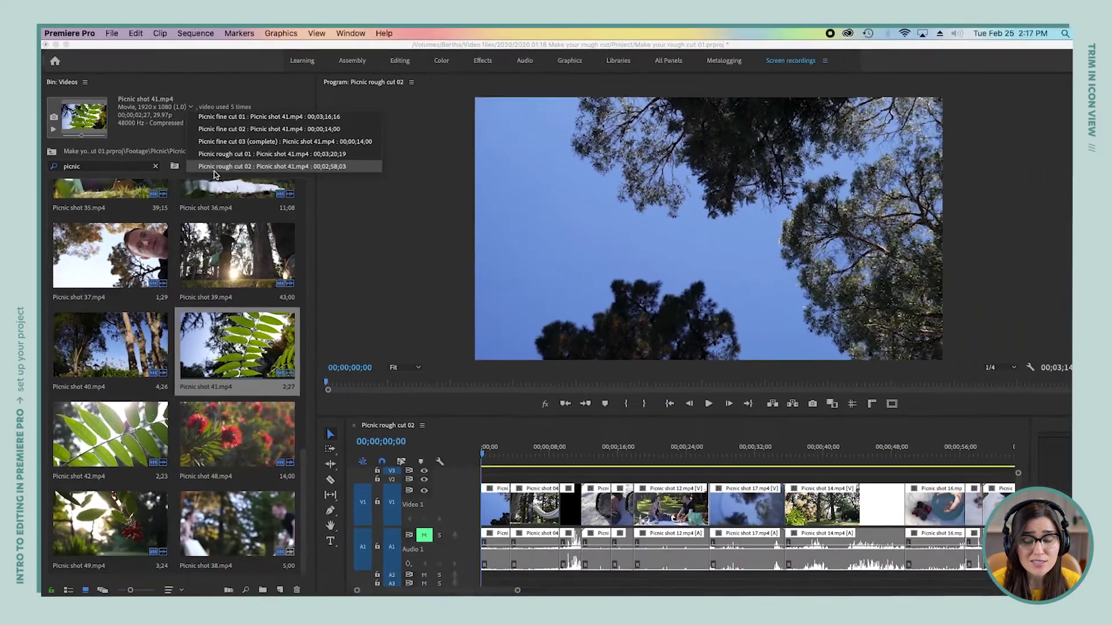
{"action": "left_click", "coordinate": [311, 248]}
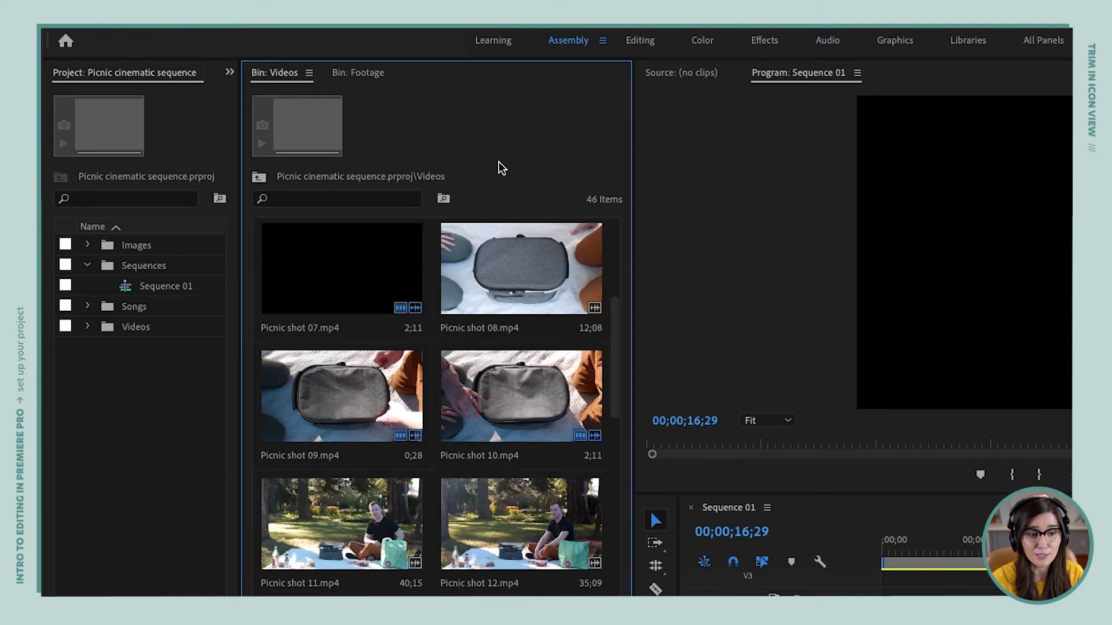
Set a frame showing the couple's faces as the poster frame of Picnic shot 07.mp4 and deselect the clip.
{"action": "key", "text": "super+a"}
{"action": "right_click", "coordinate": [371, 275]}
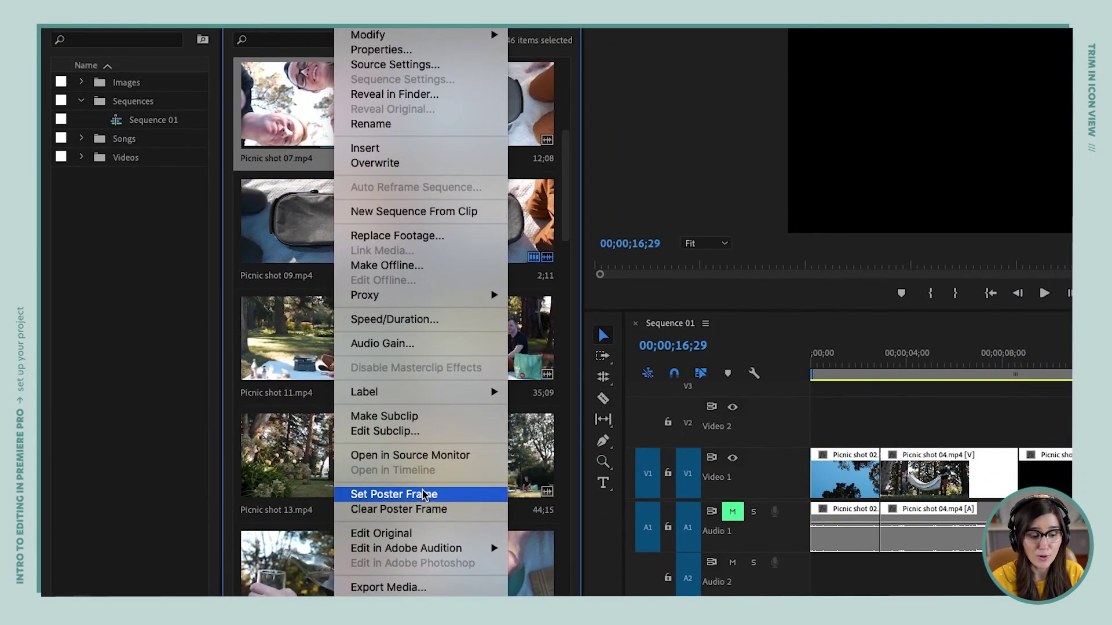
{"action": "left_click", "coordinate": [422, 494]}
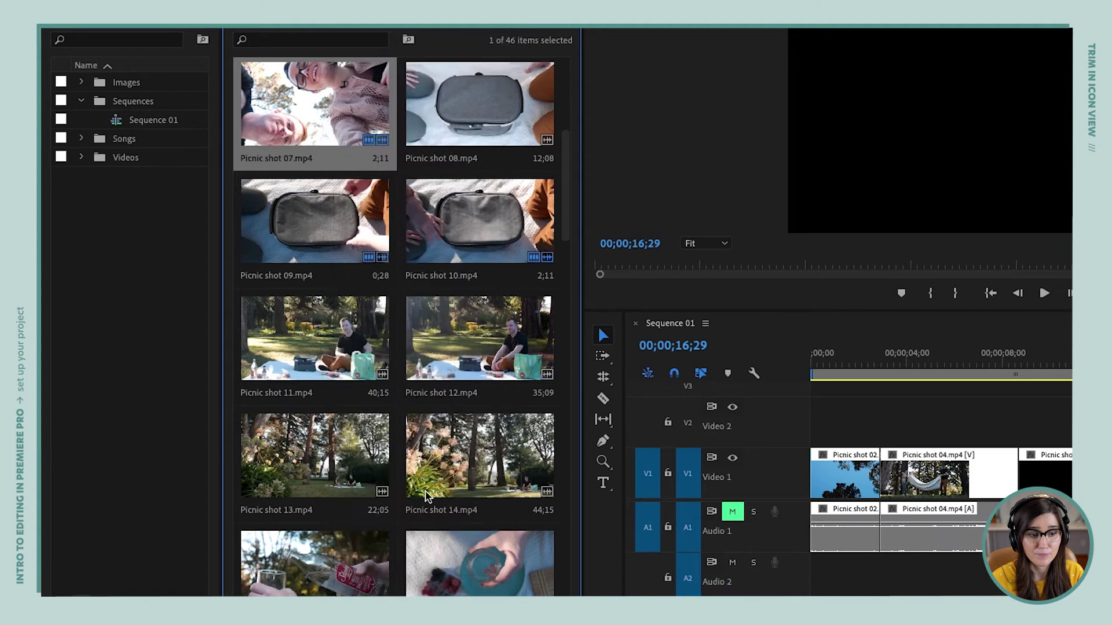
{"action": "left_click", "coordinate": [547, 181]}
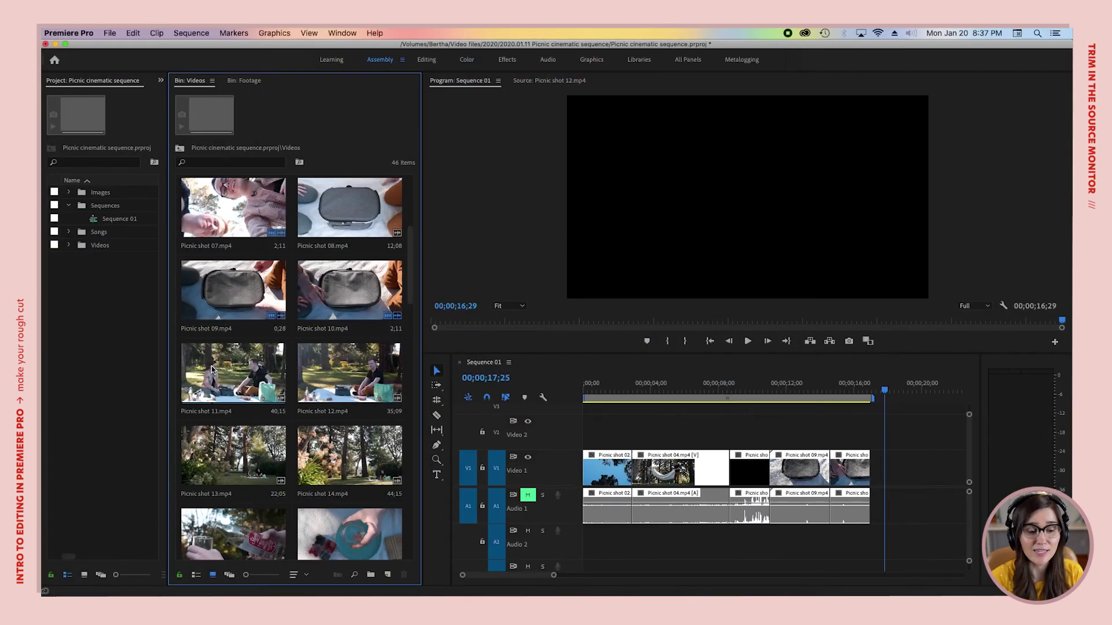
Open Picnic shot 11.mp4 in the Source Monitor, docked beside the Program Monitor, with the sequence playhead at 00;00;13;04.
{"action": "double_click", "coordinate": [211, 369]}
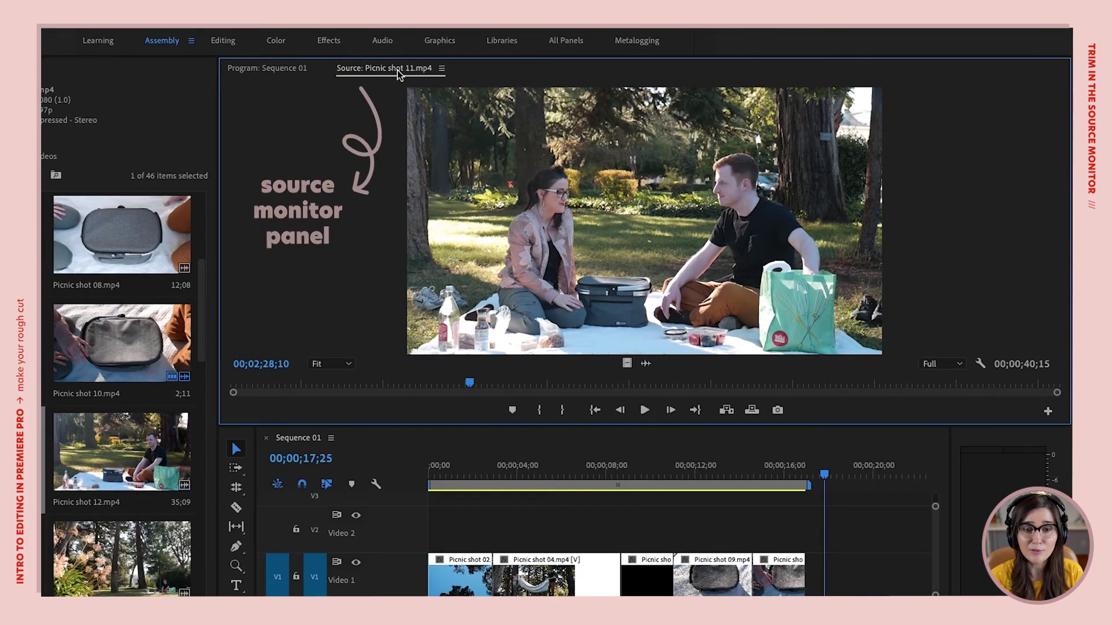
{"action": "left_click_drag", "start_coordinate": [397, 73], "coordinate": [239, 149]}
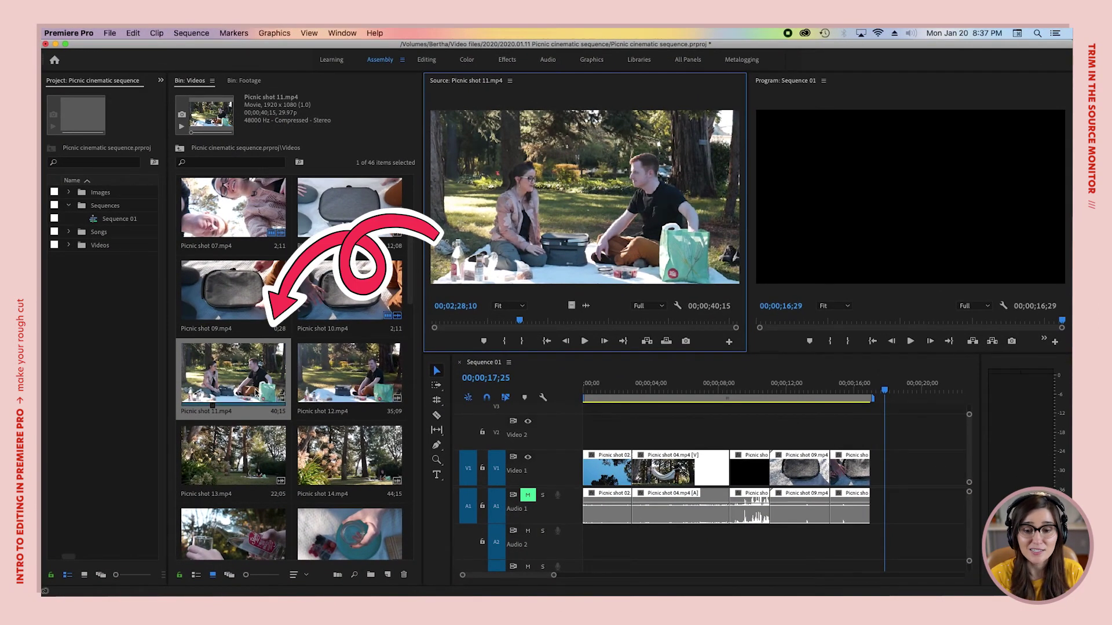
{"action": "left_click", "coordinate": [805, 399]}
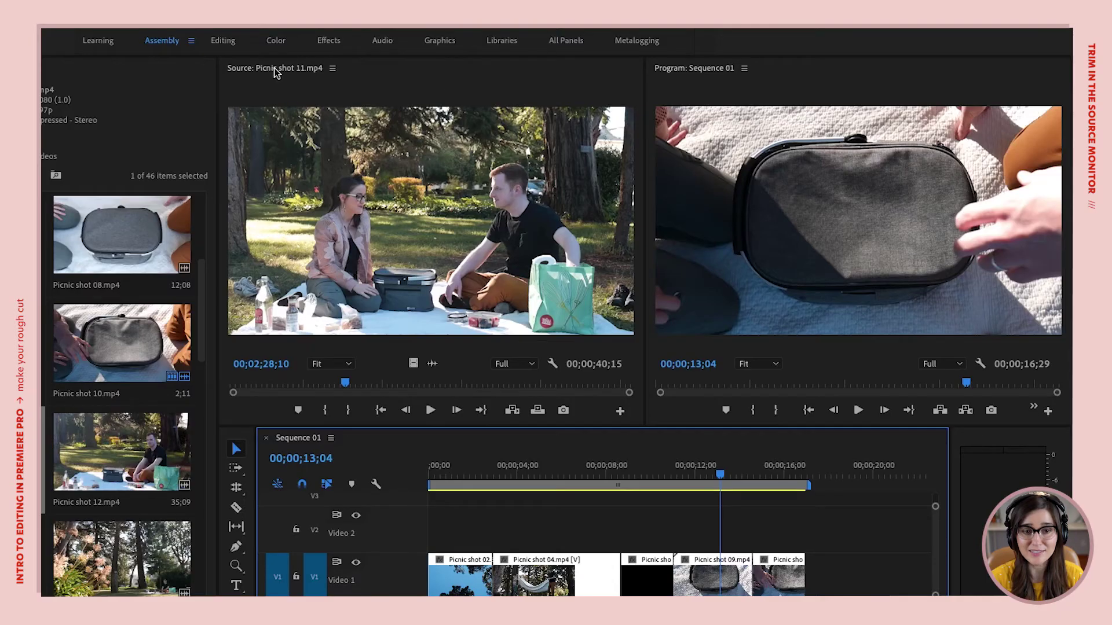
Move the Source Monitor back into the same panel group as the Program Monitor.
{"action": "left_click_drag", "start_coordinate": [275, 72], "coordinate": [707, 208]}
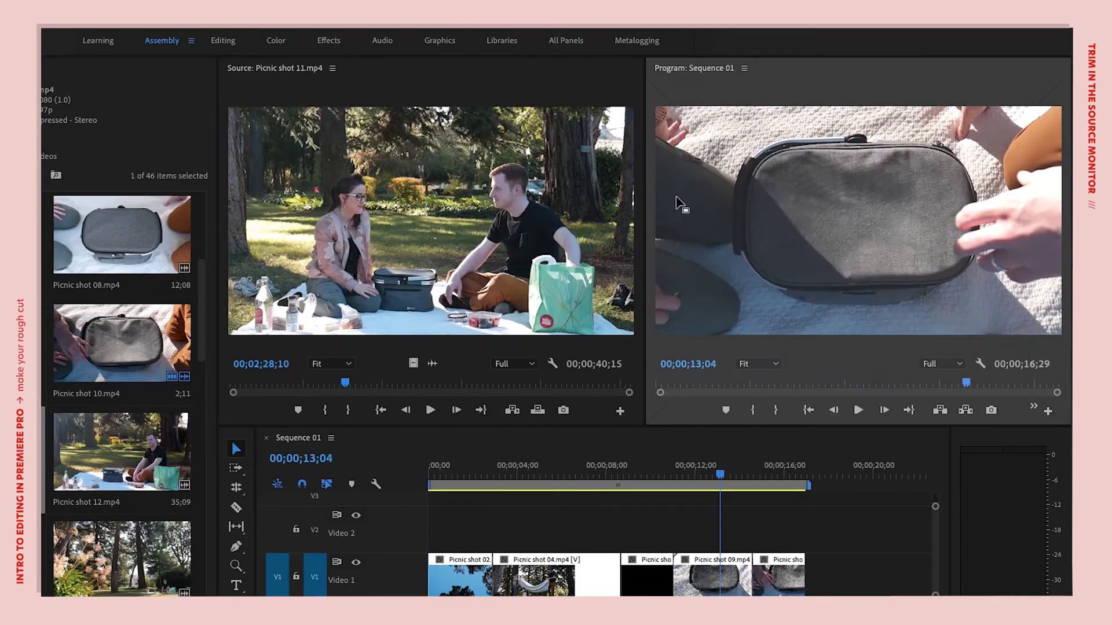
{"action": "left_click_drag", "start_coordinate": [681, 204], "coordinate": [708, 207]}
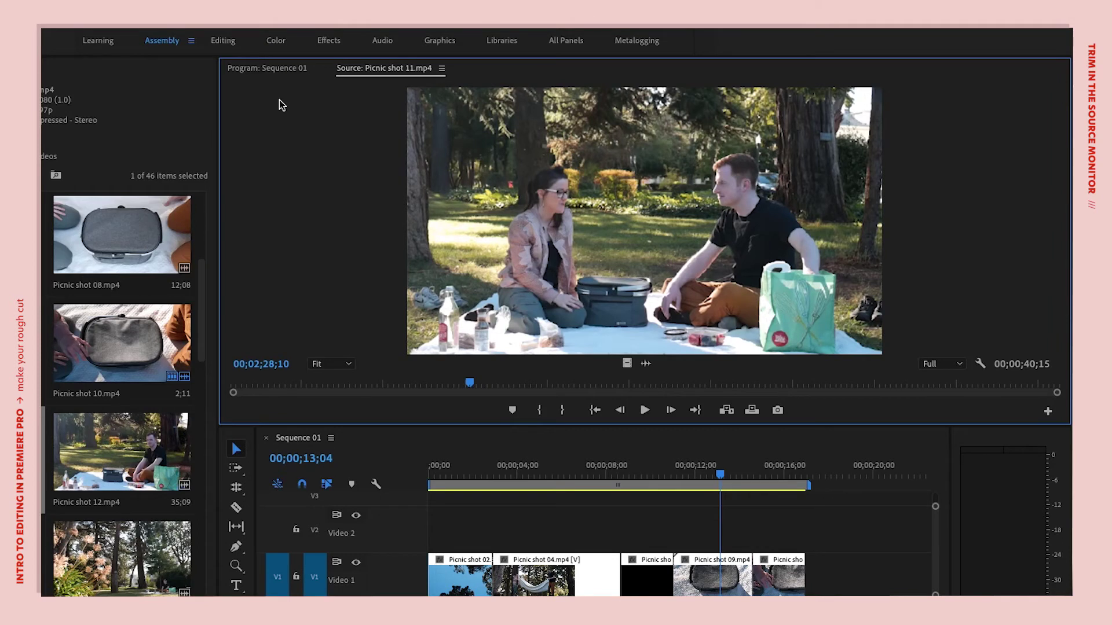
Choose Full playback resolution in the Source Monitor and play Picnic shot 11.mp4 at fast-forward speed before stopping it.
{"action": "left_click", "coordinate": [958, 364]}
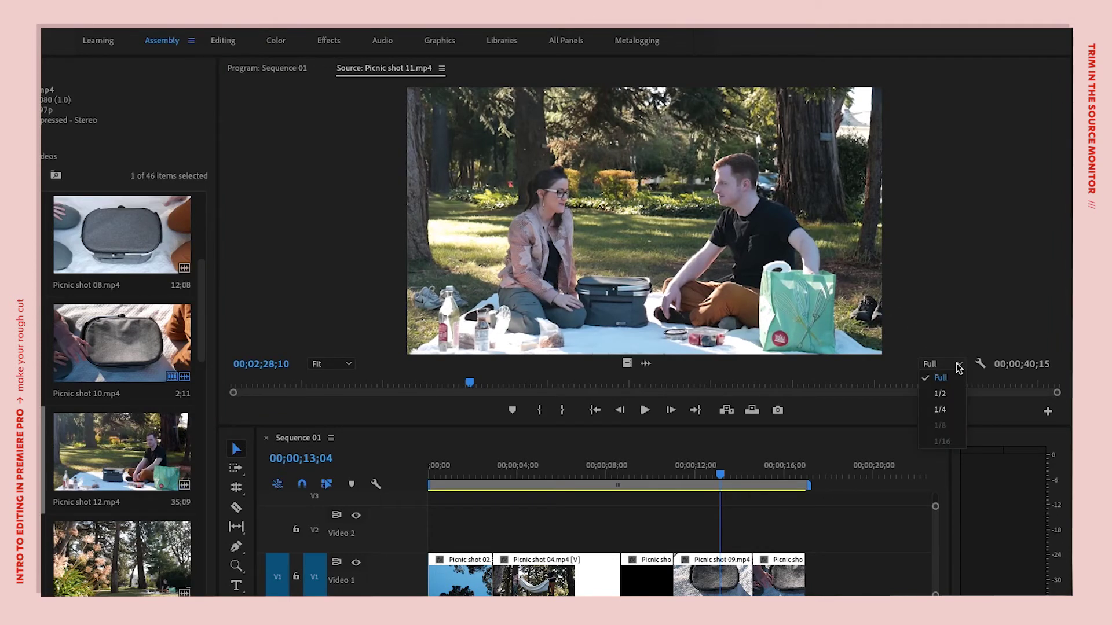
{"action": "left_click", "coordinate": [939, 378]}
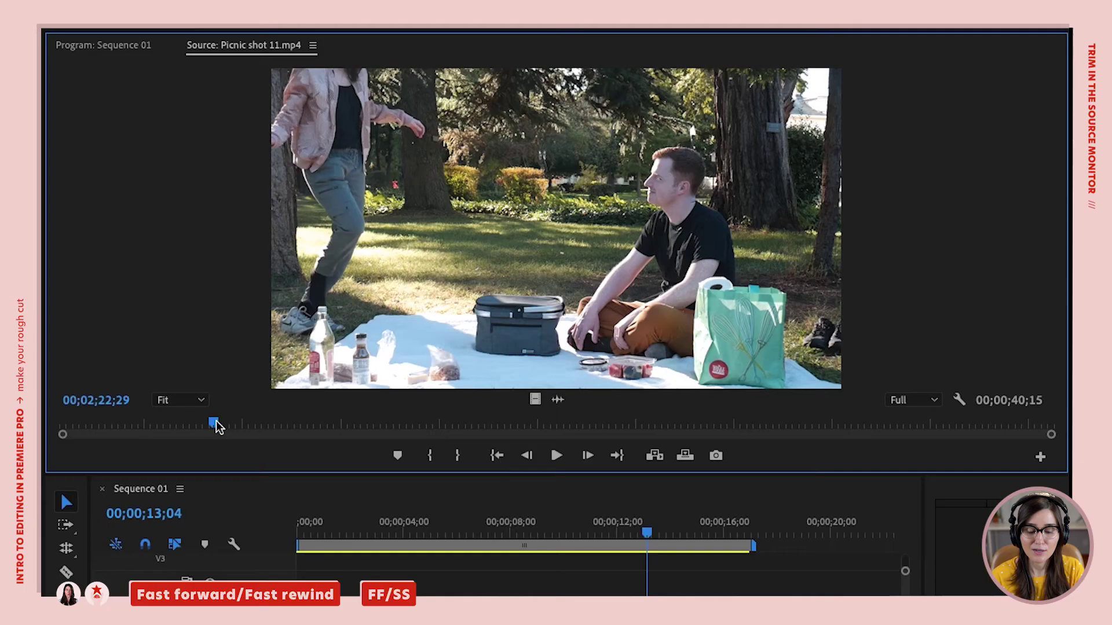
{"action": "key", "text": "l"}
{"action": "key", "text": "l"}
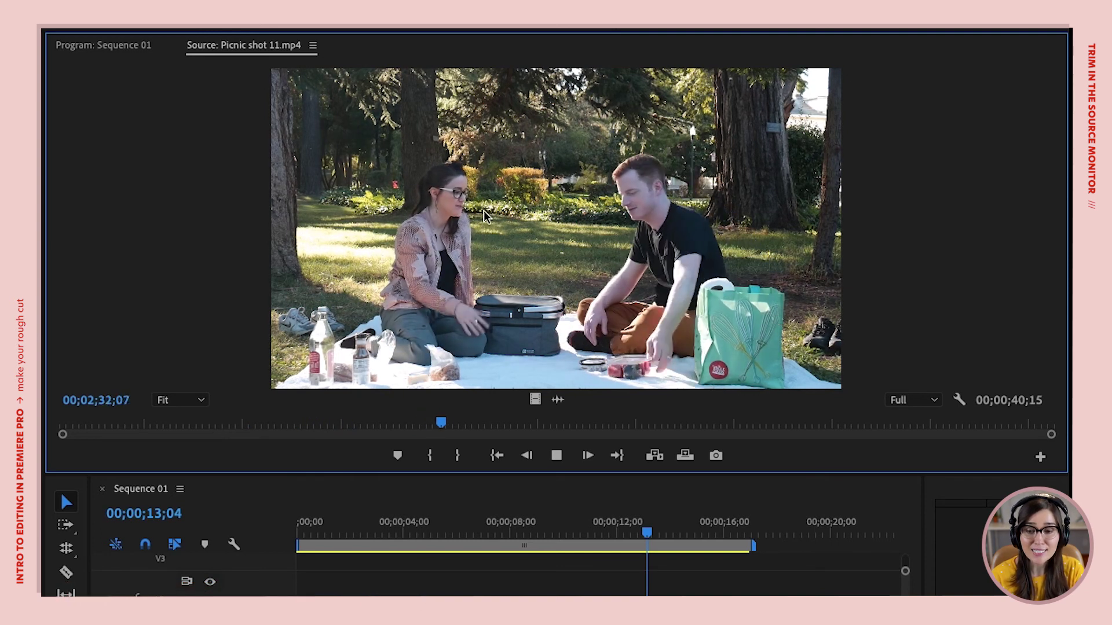
{"action": "key", "text": "k"}
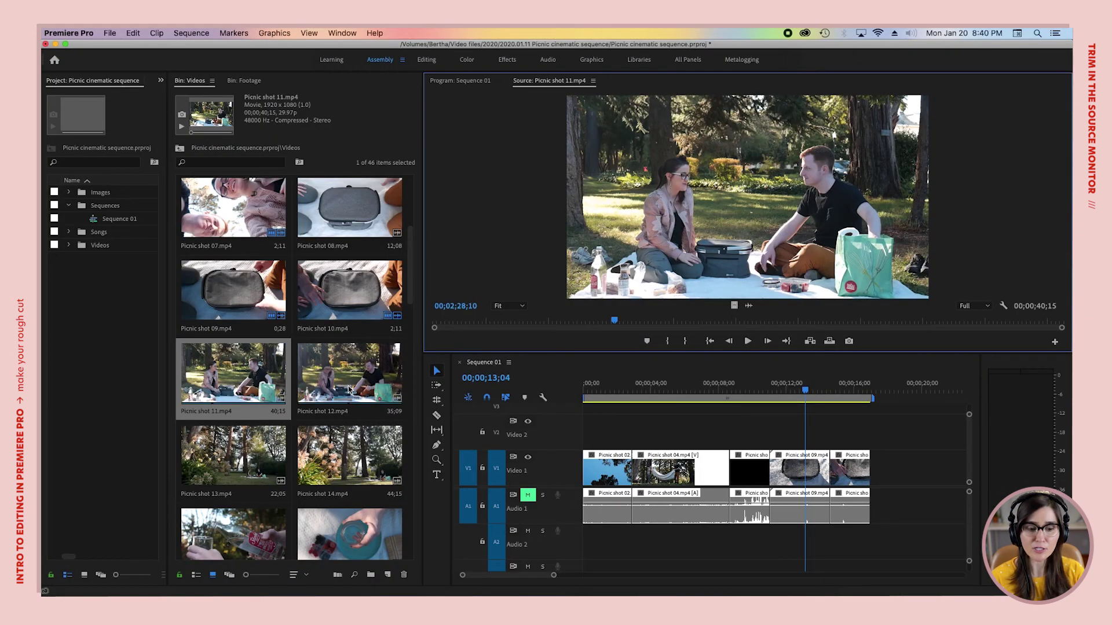
Open Picnic shot 12.mp4 in the Source Monitor and set its in point at 00;01;11;13.
{"action": "double_click", "coordinate": [349, 390]}
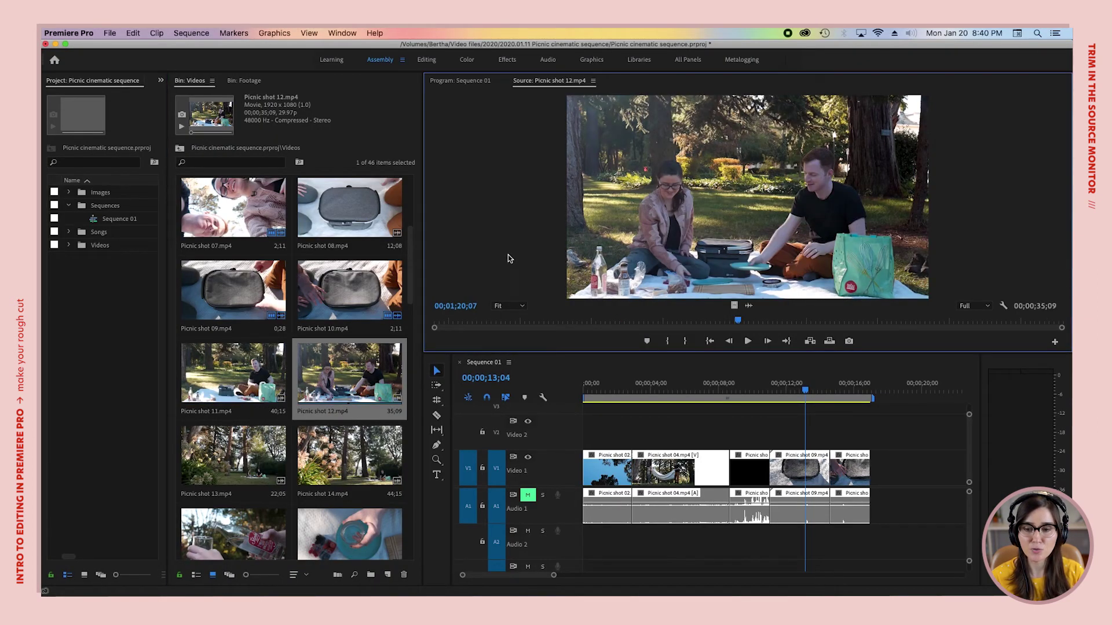
{"action": "left_click", "coordinate": [507, 322]}
{"action": "key", "text": "space"}
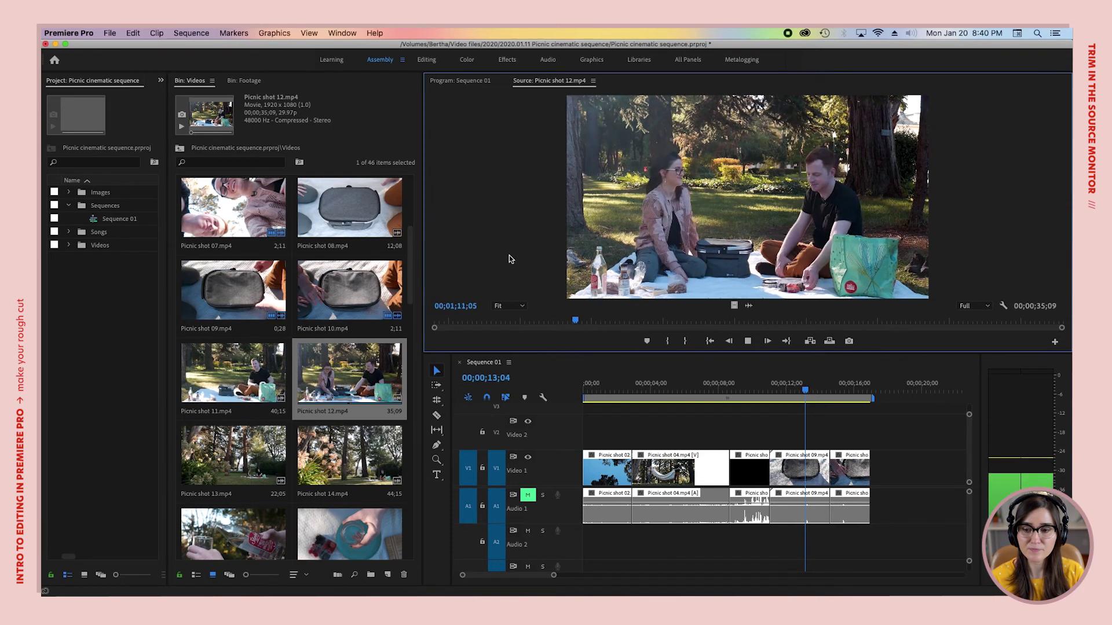
{"action": "key", "text": "space"}
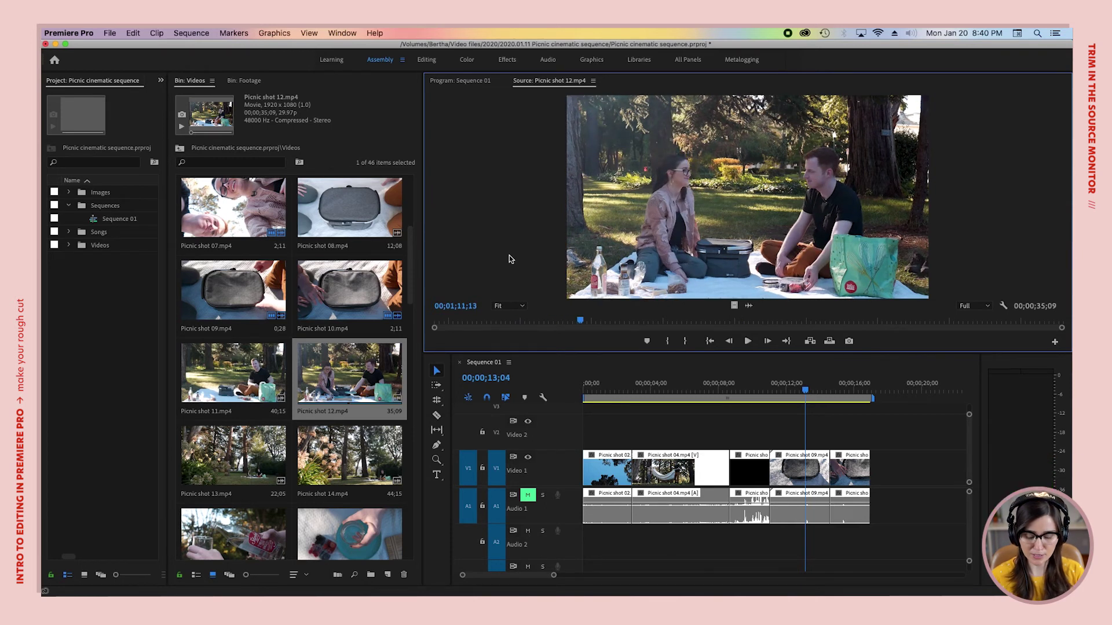
{"action": "key", "text": "i"}
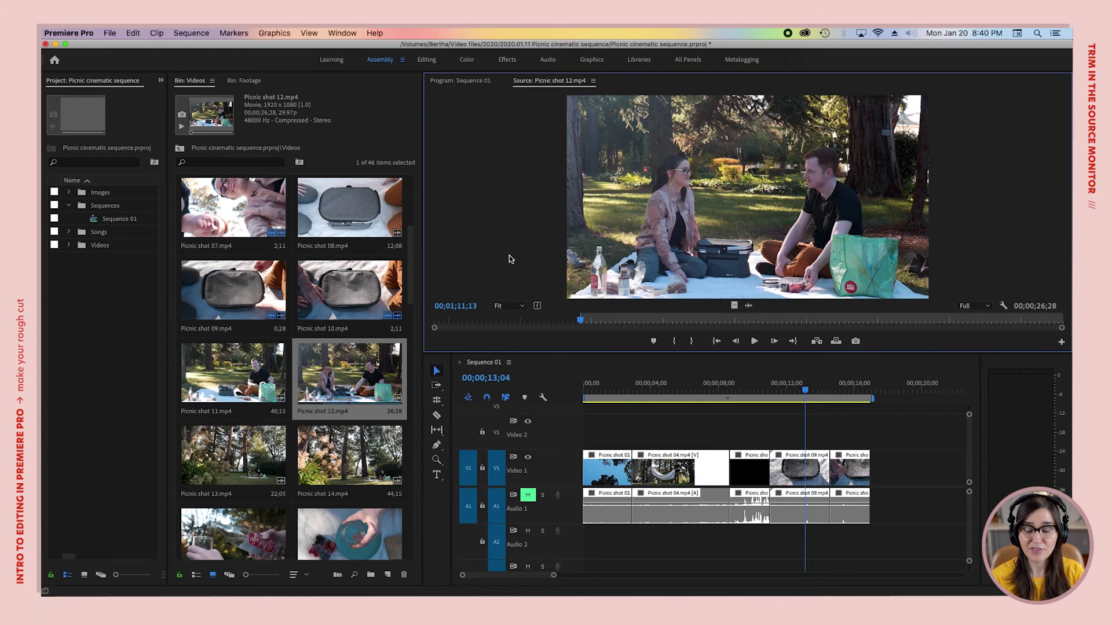
Set an out point for Picnic shot 12.mp4 at 00;01;23;19 and move it earlier to 00;01;20;02, for a duration of 8;20.
{"action": "key", "text": "space"}
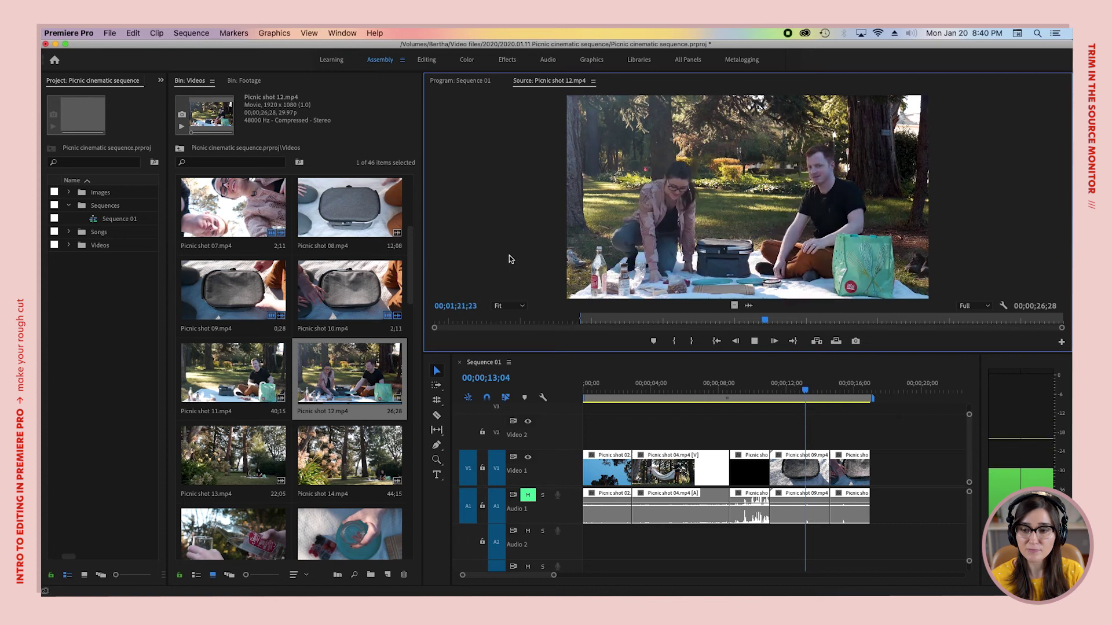
{"action": "key", "text": "space"}
{"action": "key", "text": "o"}
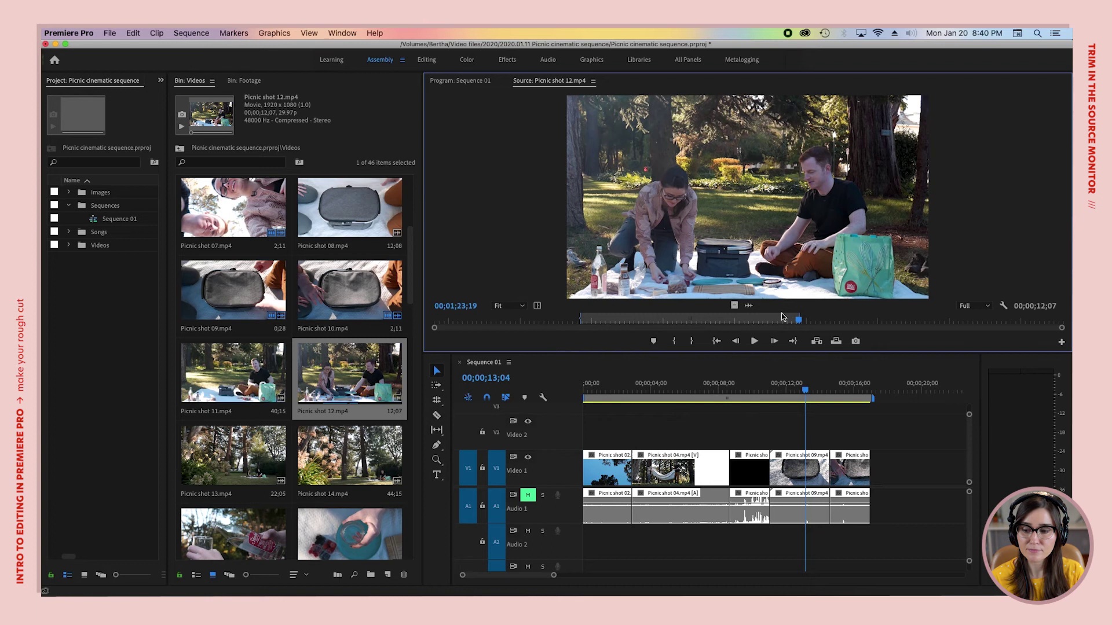
{"action": "left_click_drag", "start_coordinate": [798, 324], "coordinate": [735, 329]}
{"action": "key", "text": "o"}
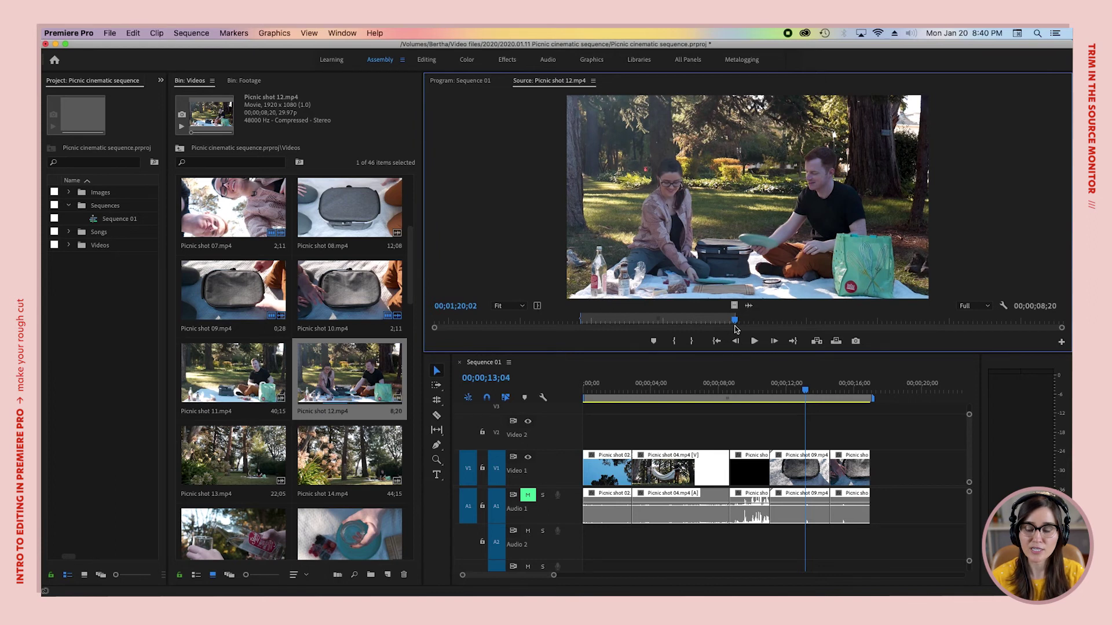
Move the playhead to the end of Sequence 01 and add the trimmed Picnic shot 12.mp4 there as an overwrite edit.
{"action": "left_click", "coordinate": [853, 418]}
{"action": "key", "text": "End"}
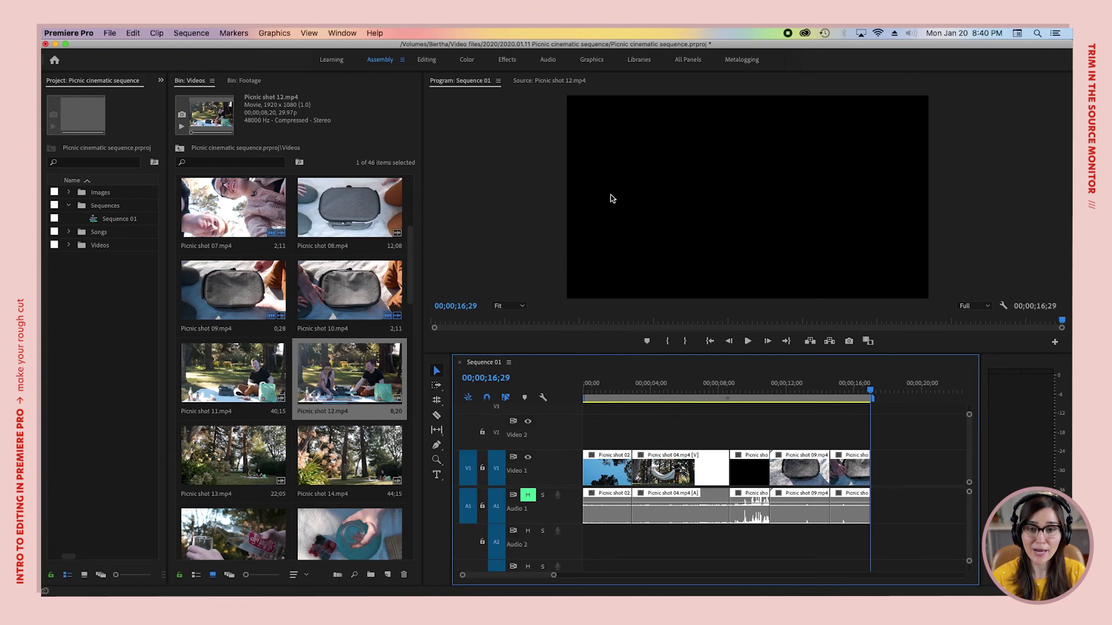
{"action": "left_click", "coordinate": [531, 82]}
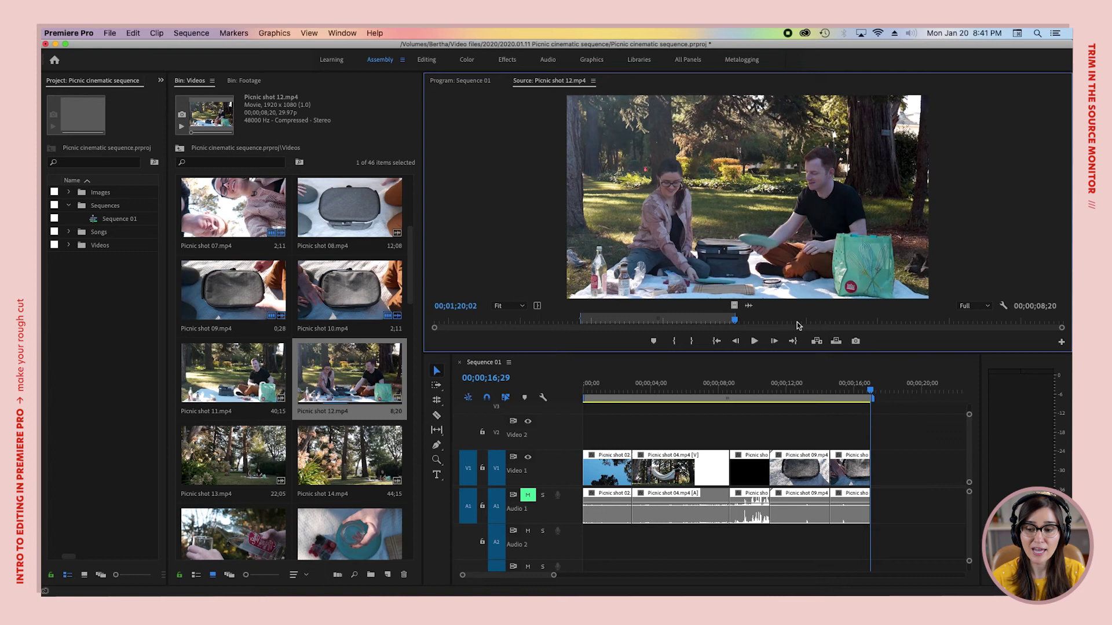
{"action": "key", "text": "period"}
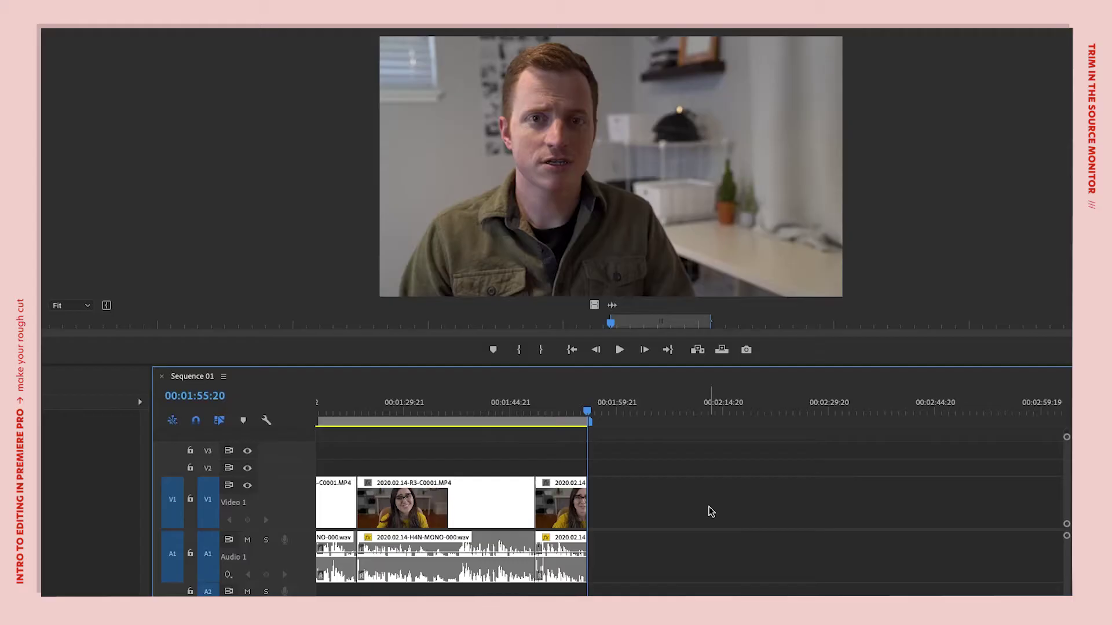
Append the marked interview clip to the end of Sequence 01 three times: with video and audio, video only on V1, and audio only on A1.
{"action": "left_click", "coordinate": [628, 260]}
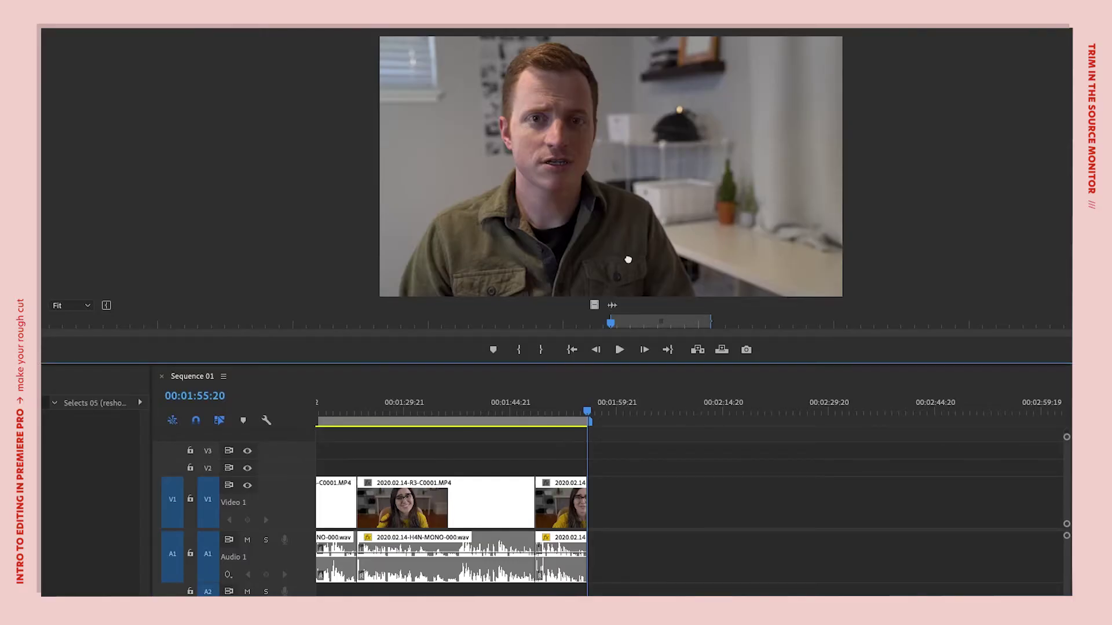
{"action": "left_click_drag", "start_coordinate": [638, 289], "coordinate": [608, 515]}
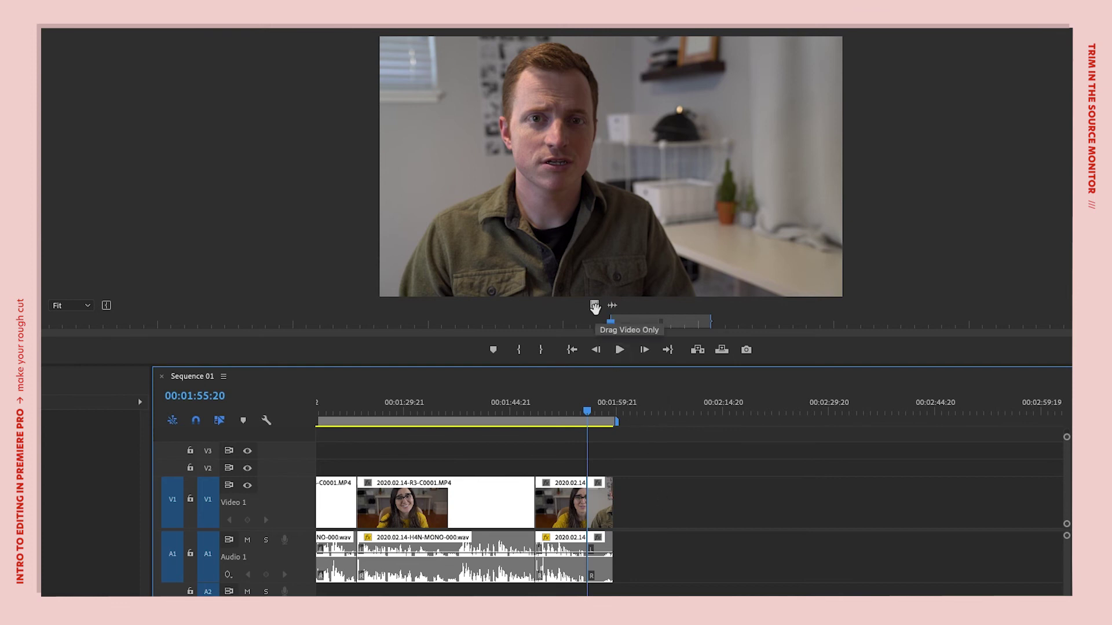
{"action": "left_click_drag", "start_coordinate": [595, 307], "coordinate": [616, 498]}
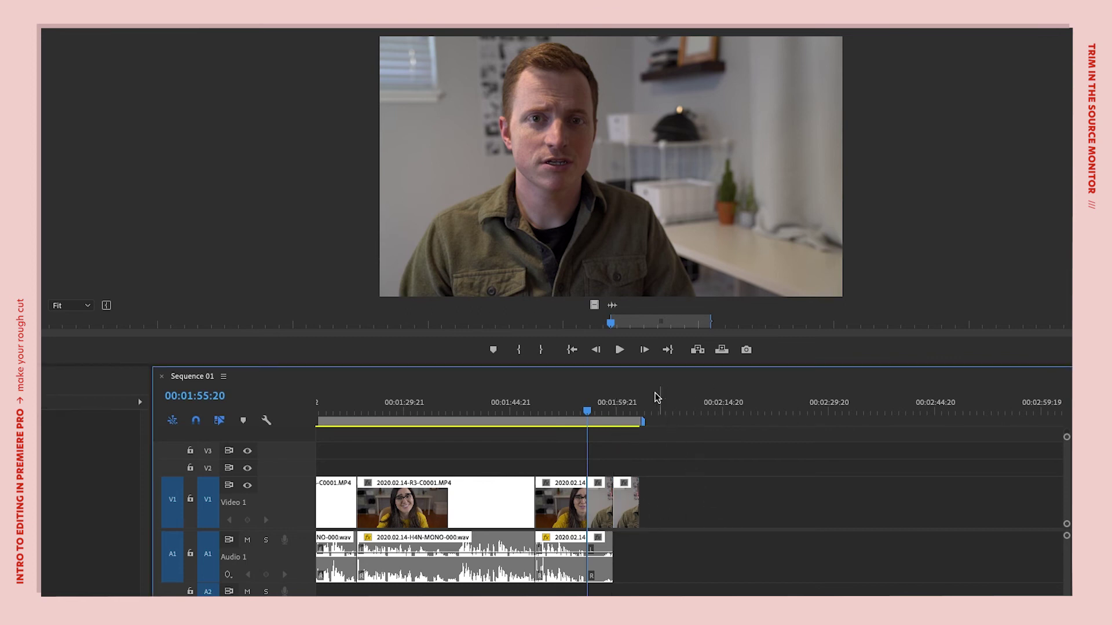
{"action": "left_click_drag", "start_coordinate": [612, 304], "coordinate": [643, 556]}
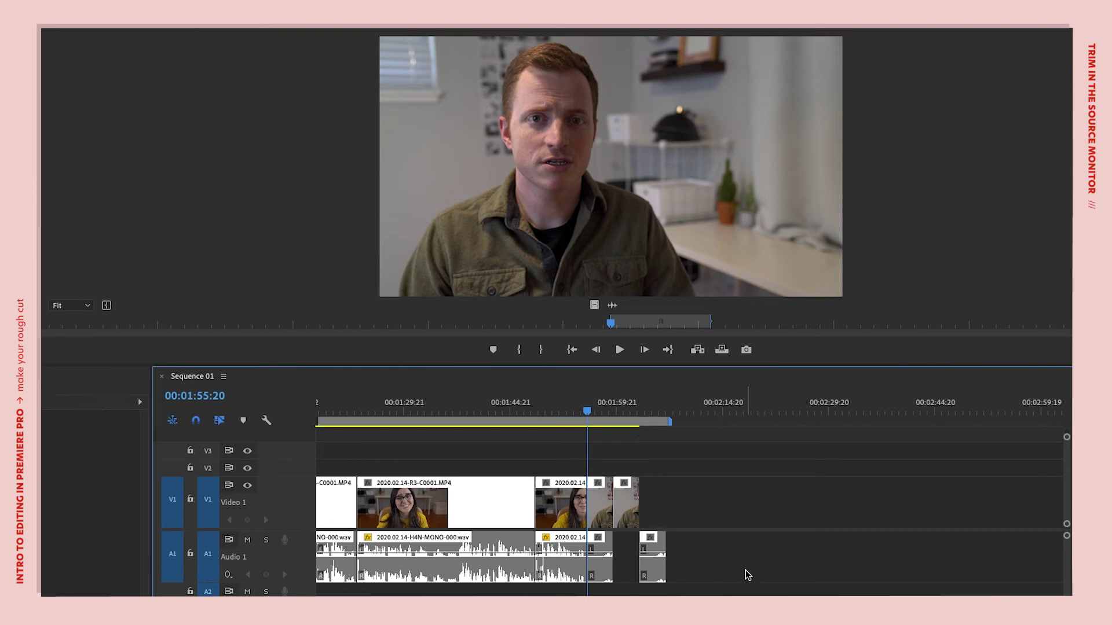